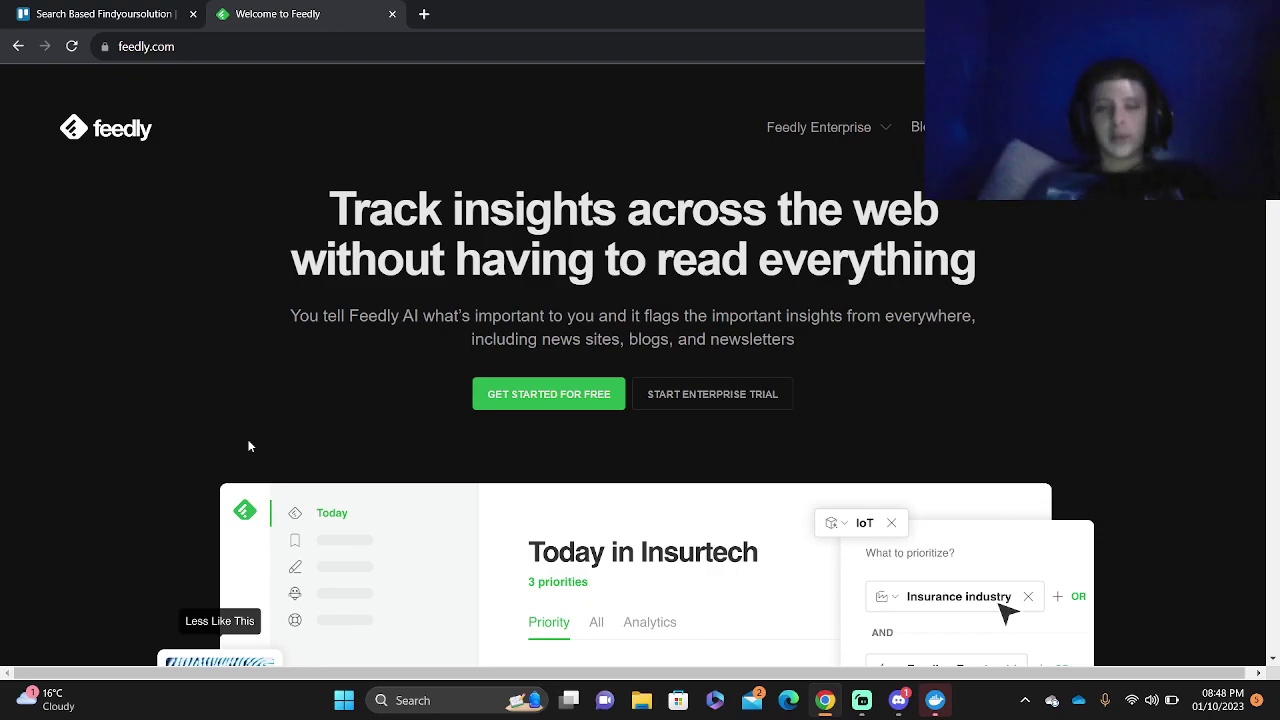
Browse the Feedly landing page, sign up with a Google account and confirm the welcome name step
{"action": "scroll", "coordinate": [249, 446], "scroll_direction": "down", "scroll_amount": 1}
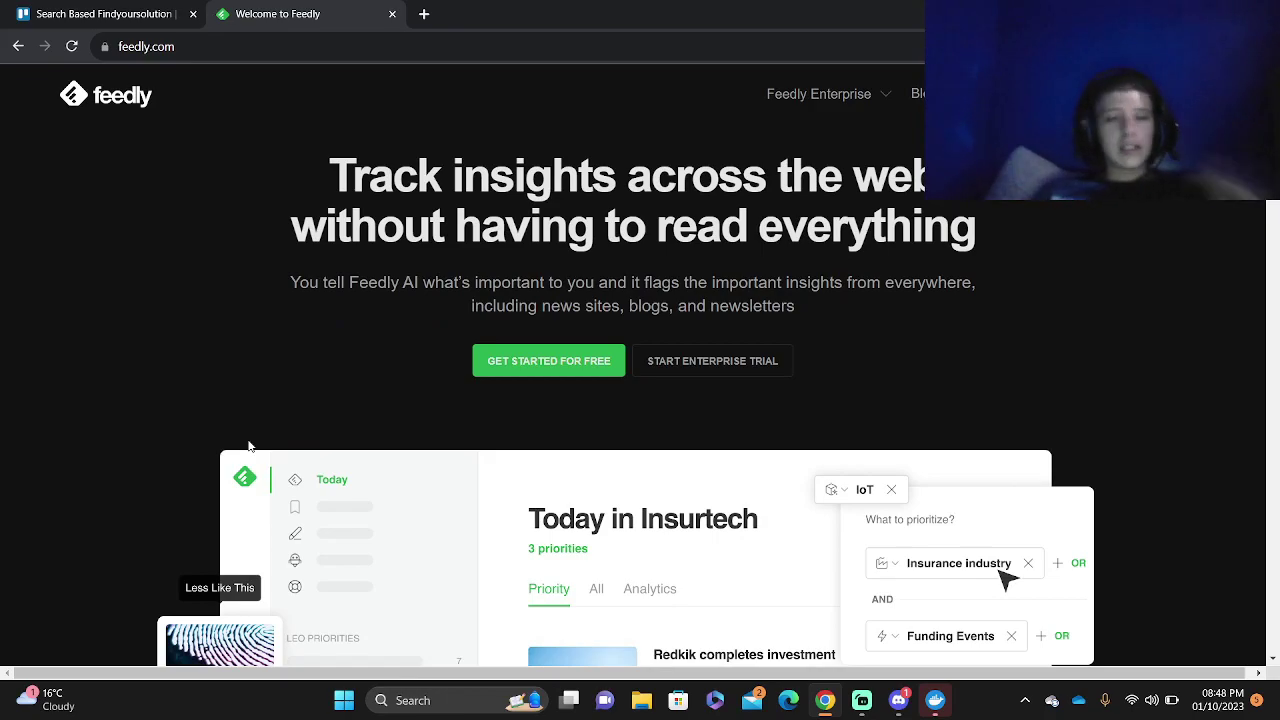
{"action": "scroll", "coordinate": [249, 446], "scroll_direction": "down", "scroll_amount": 5}
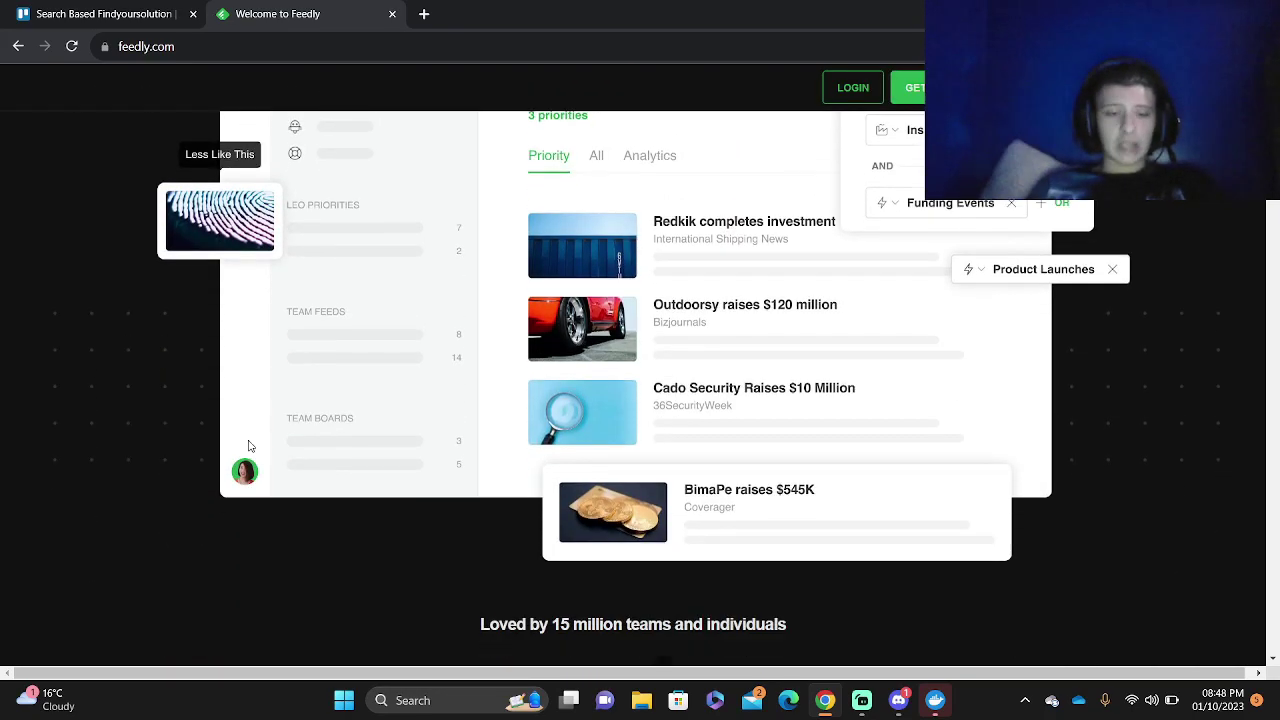
{"action": "scroll", "coordinate": [249, 446], "scroll_direction": "up", "scroll_amount": 2}
{"action": "scroll", "coordinate": [249, 446], "scroll_direction": "down", "scroll_amount": 1}
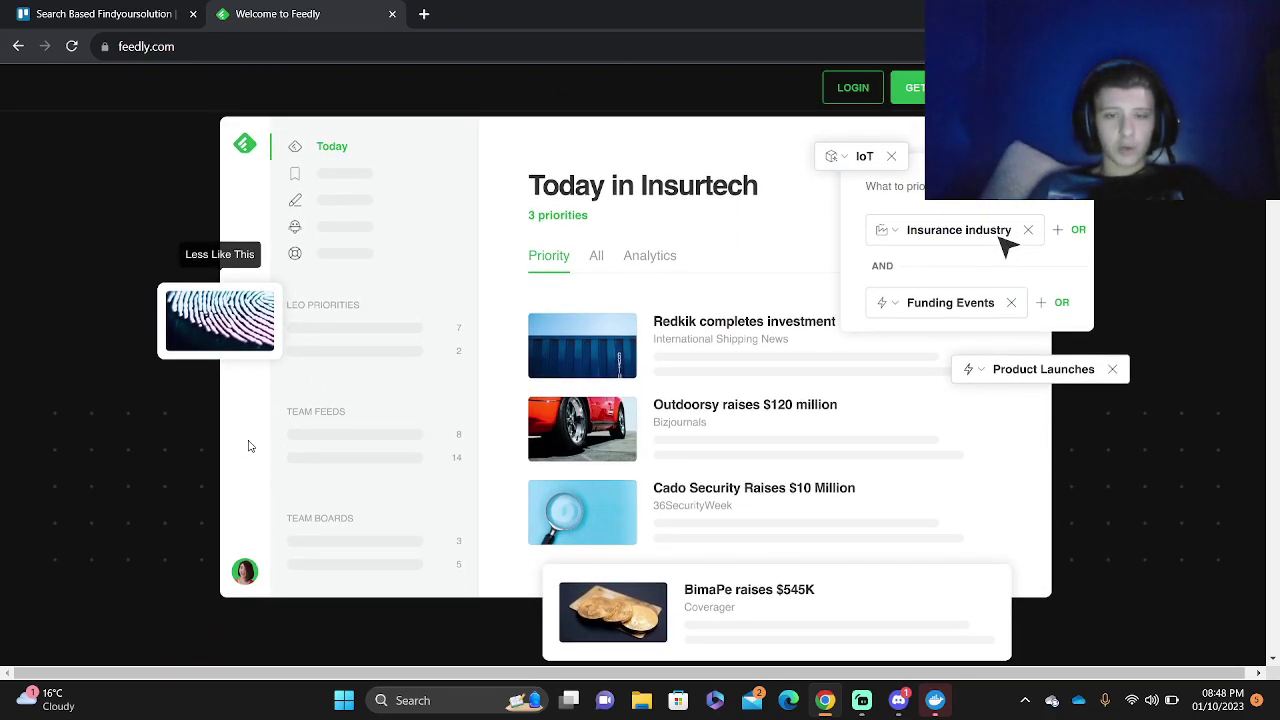
{"action": "scroll", "coordinate": [249, 446], "scroll_direction": "down", "scroll_amount": 15}
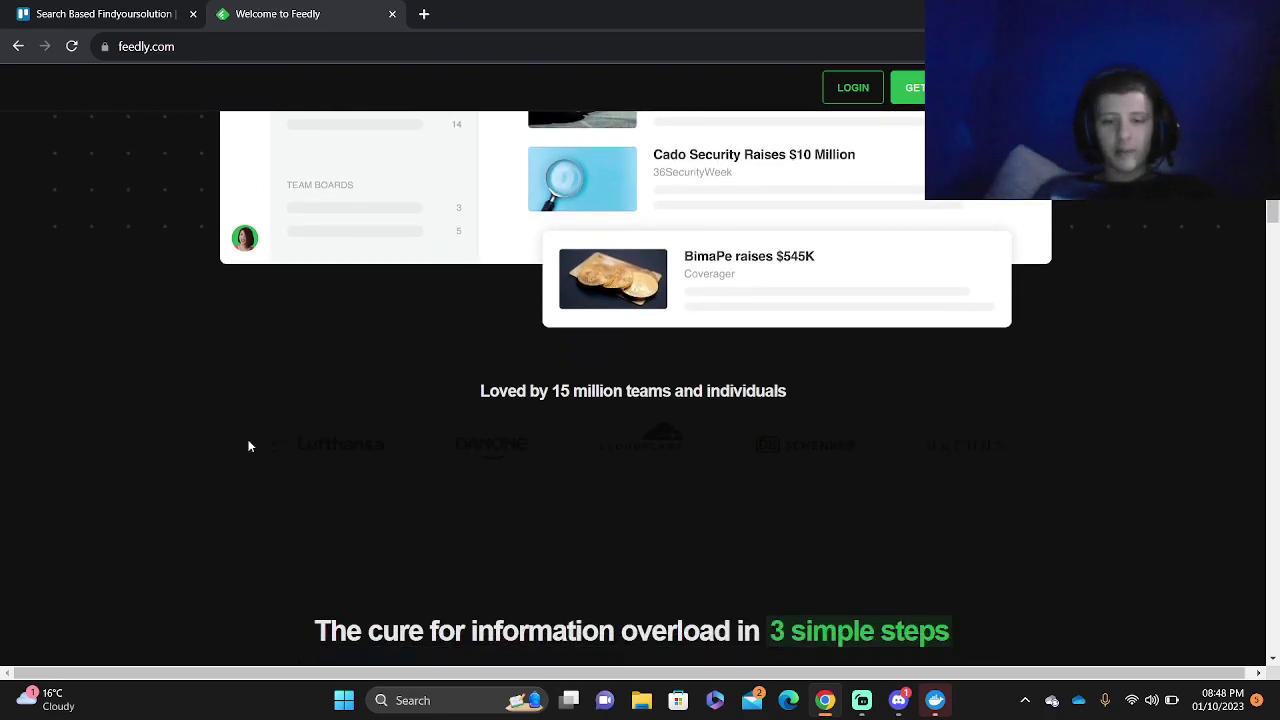
{"action": "scroll", "coordinate": [249, 446], "scroll_direction": "up", "scroll_amount": 1}
{"action": "scroll", "coordinate": [249, 446], "scroll_direction": "down", "scroll_amount": 7}
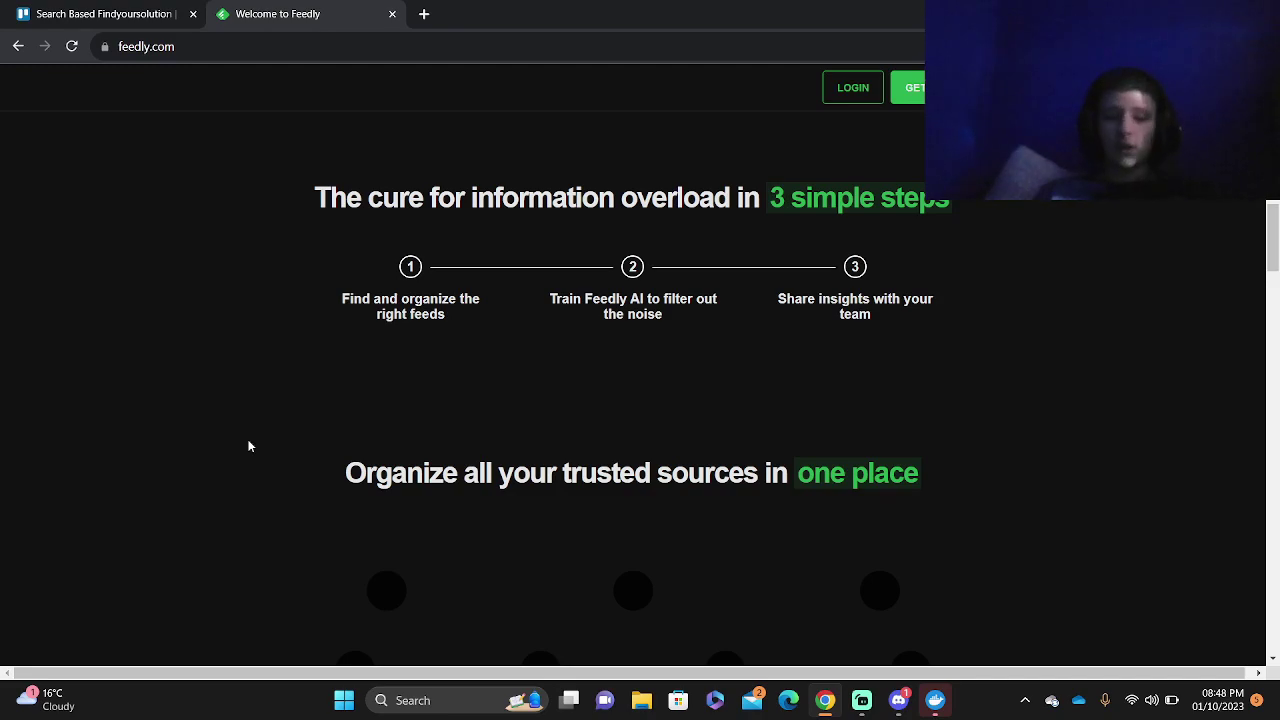
{"action": "scroll", "coordinate": [249, 446], "scroll_direction": "down", "scroll_amount": 1}
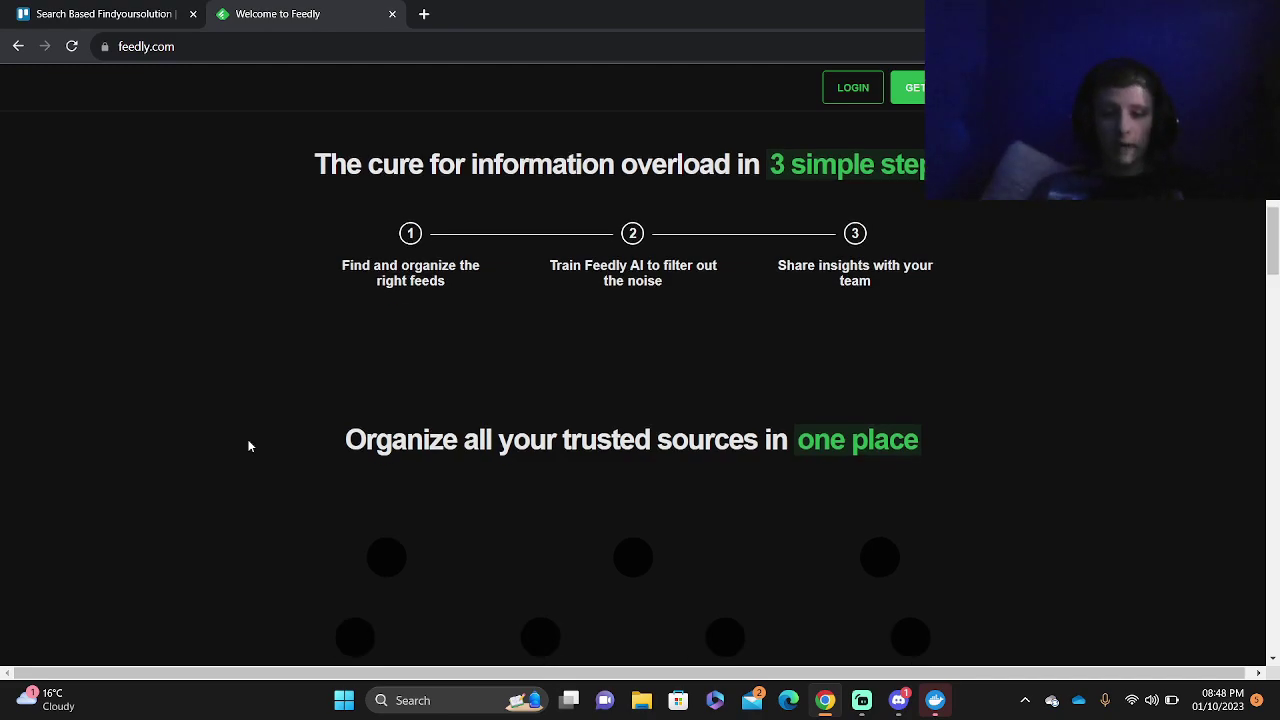
{"action": "scroll", "coordinate": [249, 446], "scroll_direction": "down", "scroll_amount": 13}
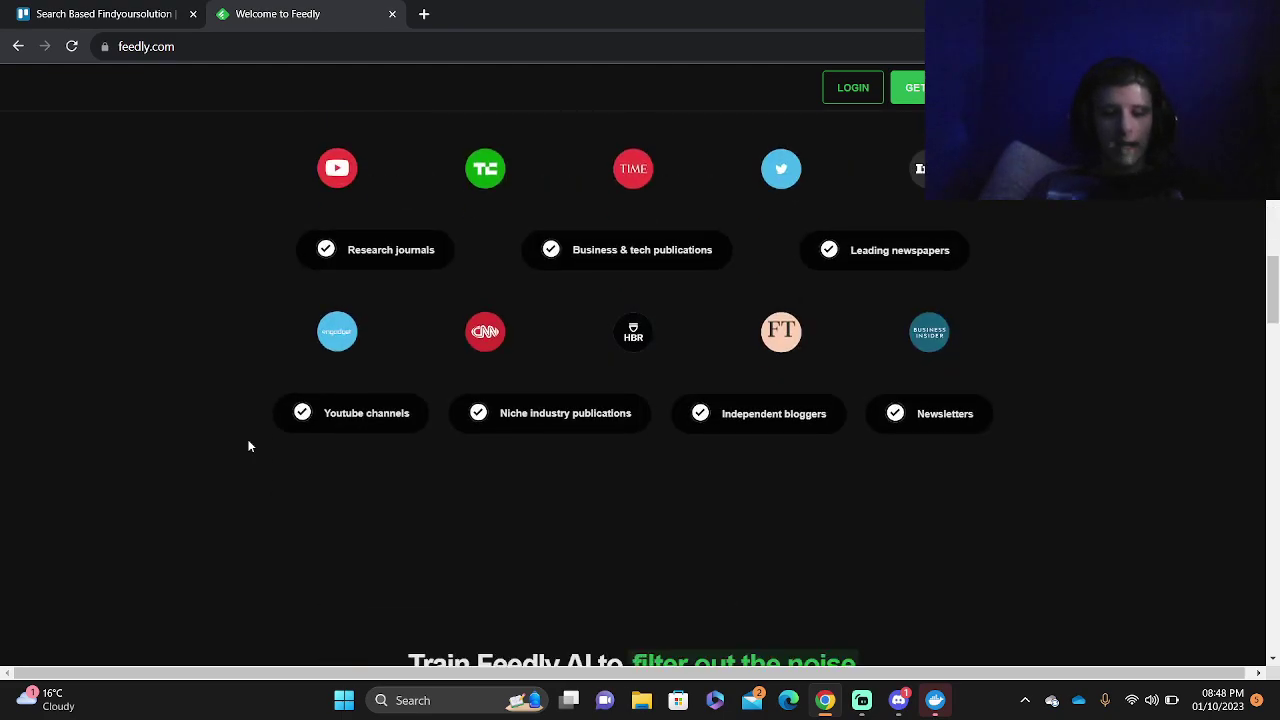
{"action": "scroll", "coordinate": [249, 446], "scroll_direction": "down", "scroll_amount": 15}
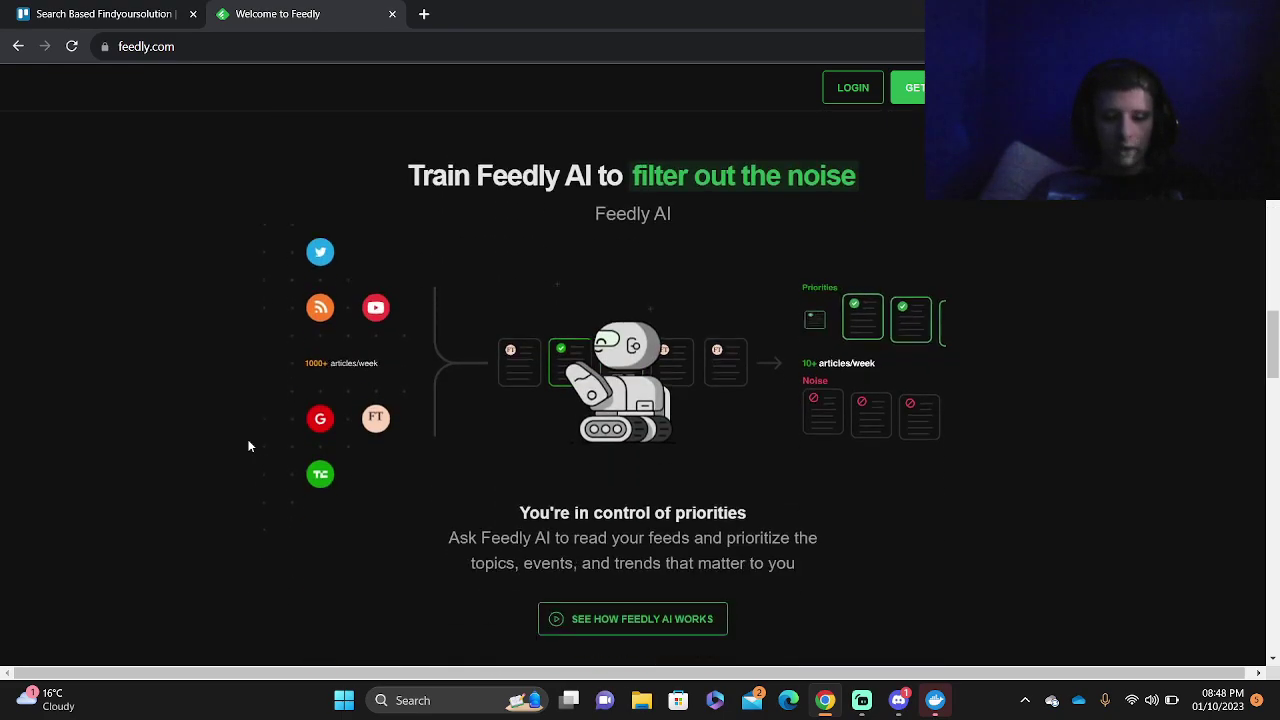
{"action": "scroll", "coordinate": [249, 446], "scroll_direction": "down", "scroll_amount": 14}
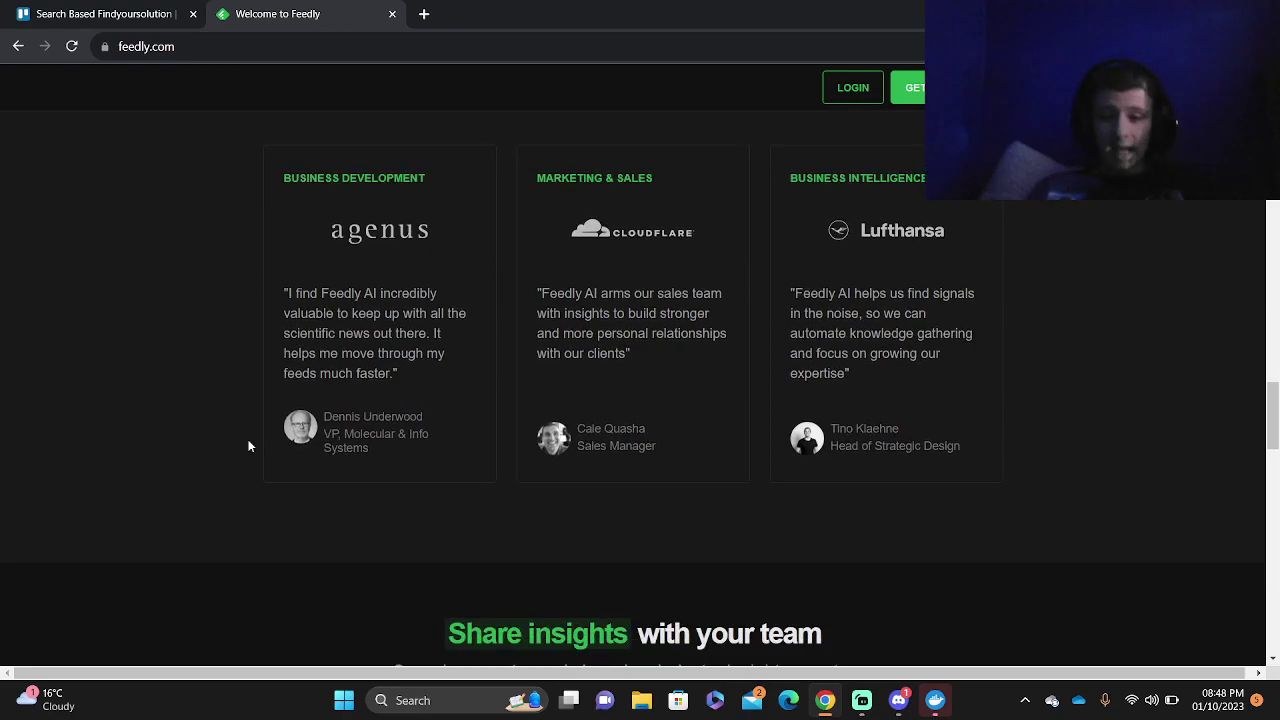
{"action": "scroll", "coordinate": [249, 446], "scroll_direction": "up", "scroll_amount": 17}
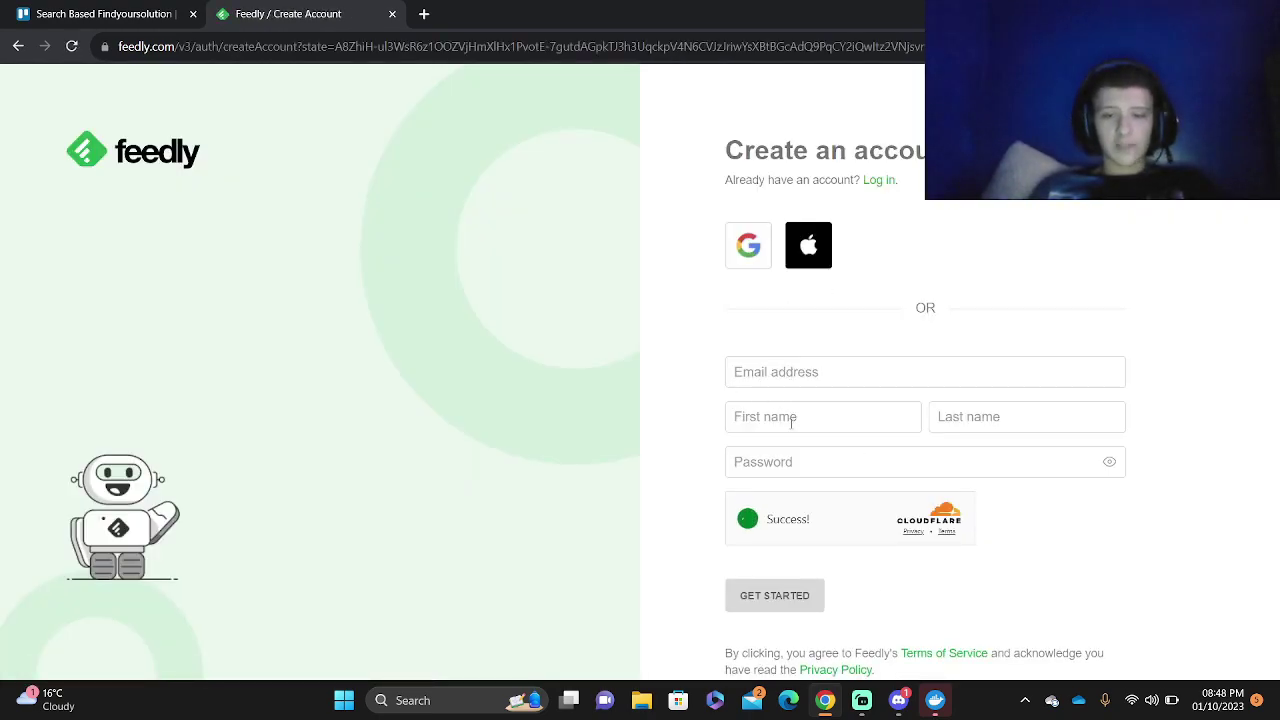
{"action": "left_click", "coordinate": [743, 263]}
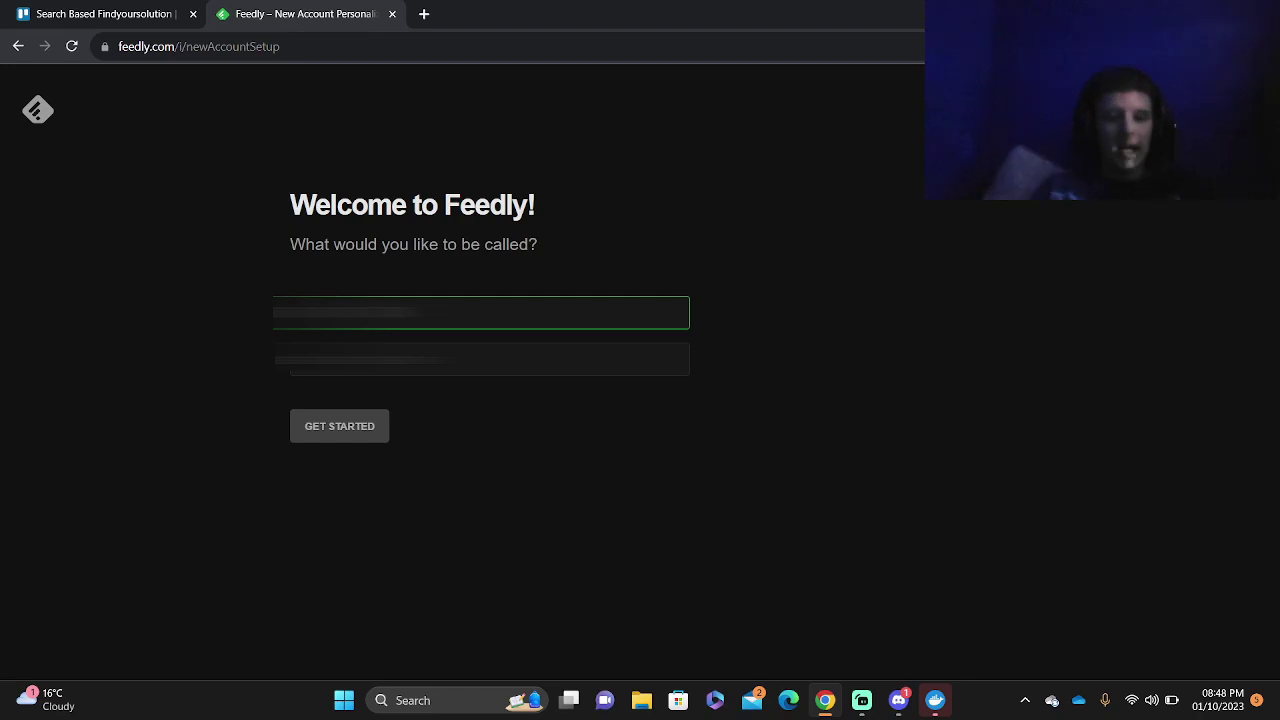
{"action": "key", "text": "Tab"}
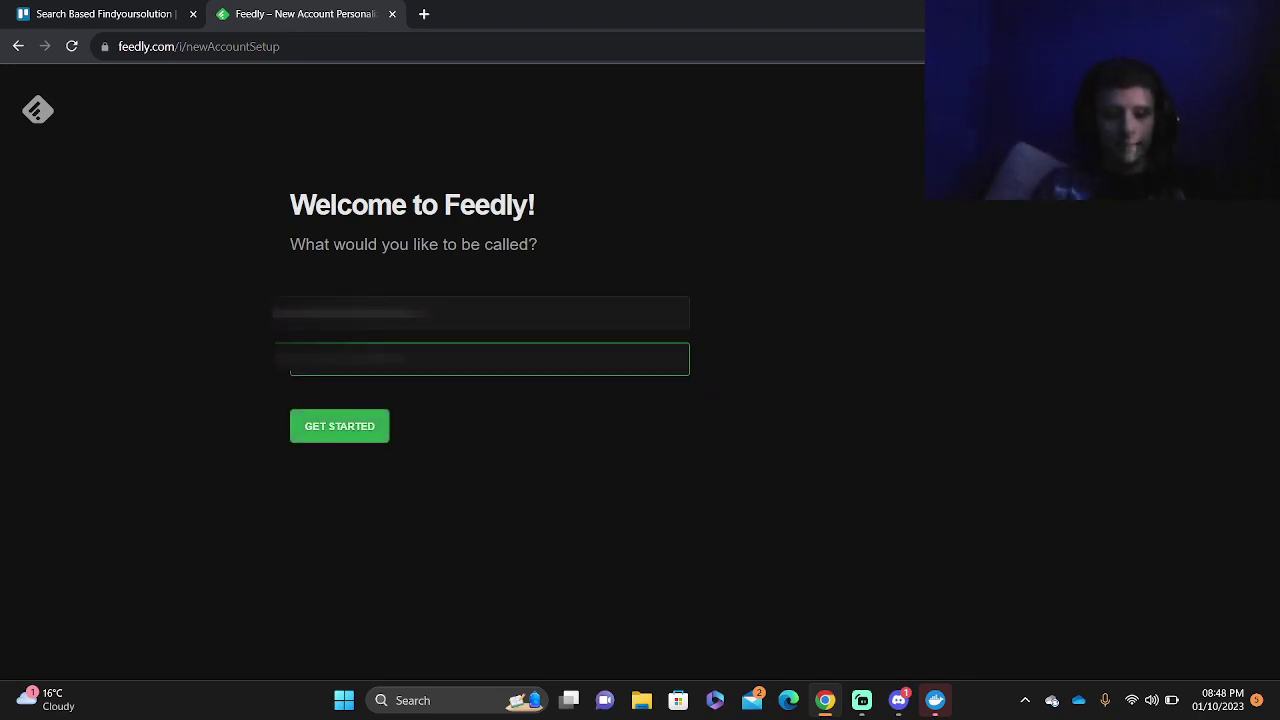
{"action": "left_click", "coordinate": [315, 430]}
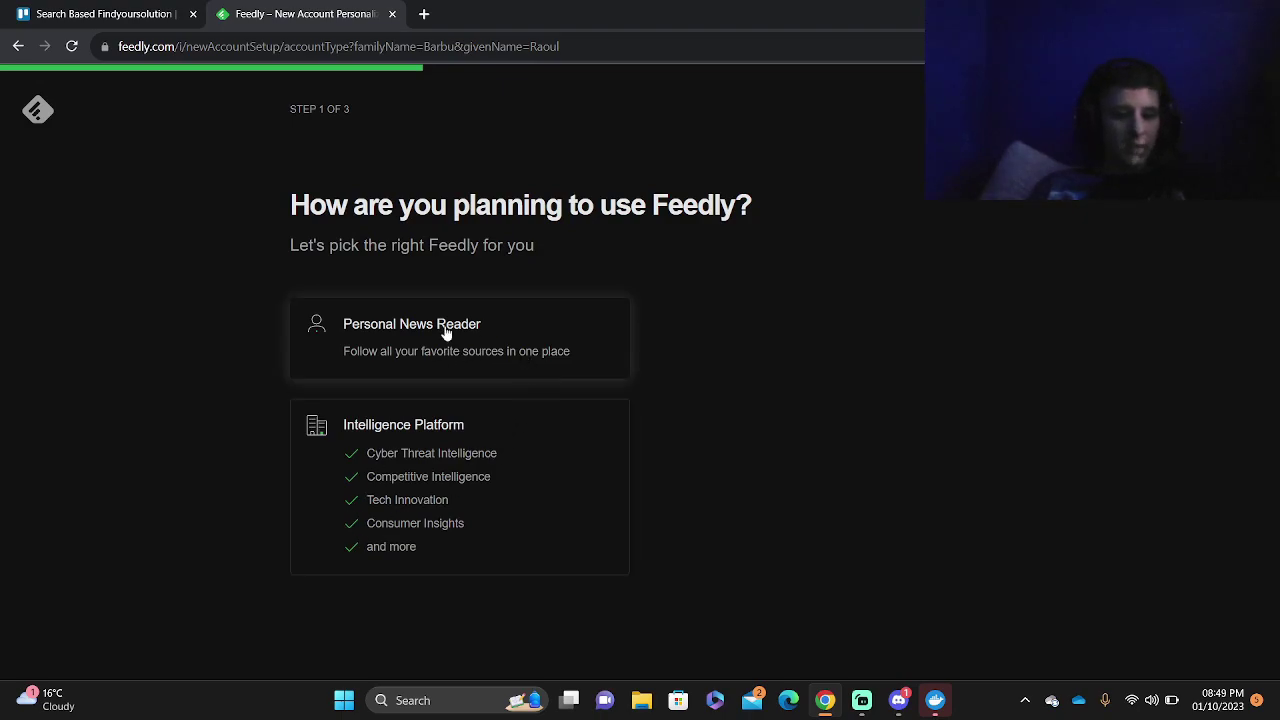
Choose Intelligence Platform with Threat Intelligence as the use case and adjust the company name
{"action": "left_click", "coordinate": [372, 466]}
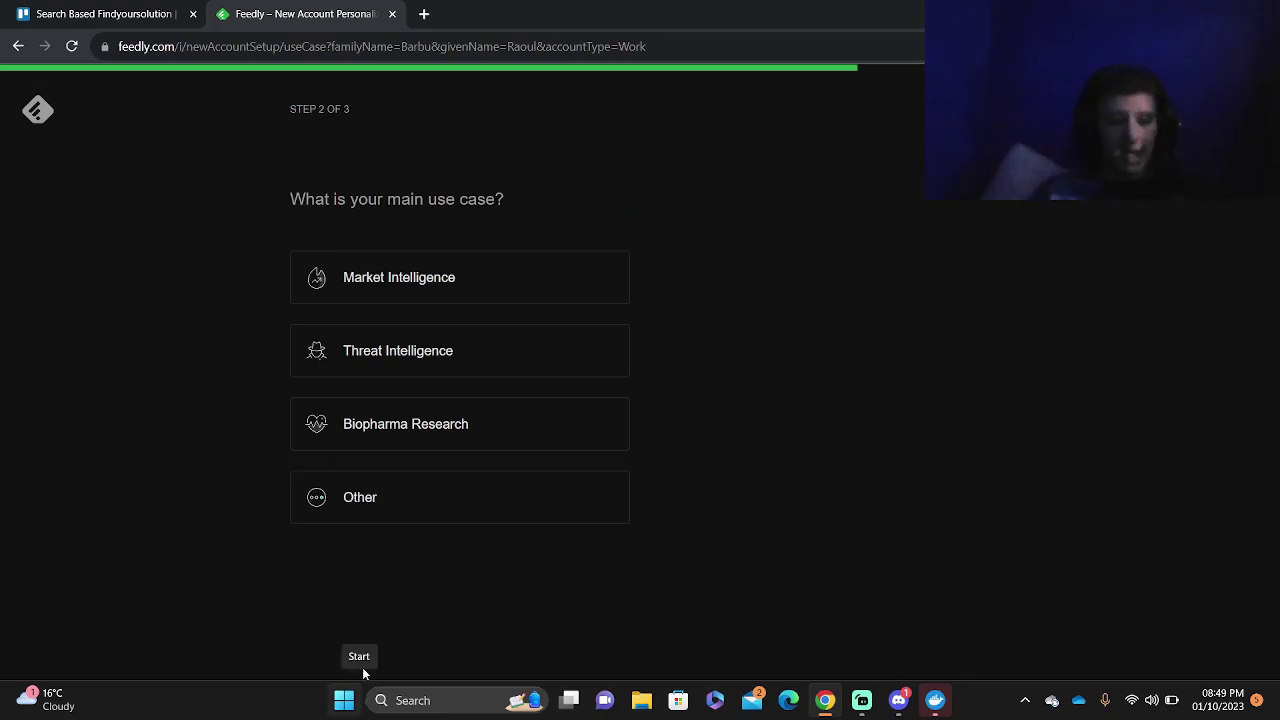
{"action": "left_click", "coordinate": [402, 366]}
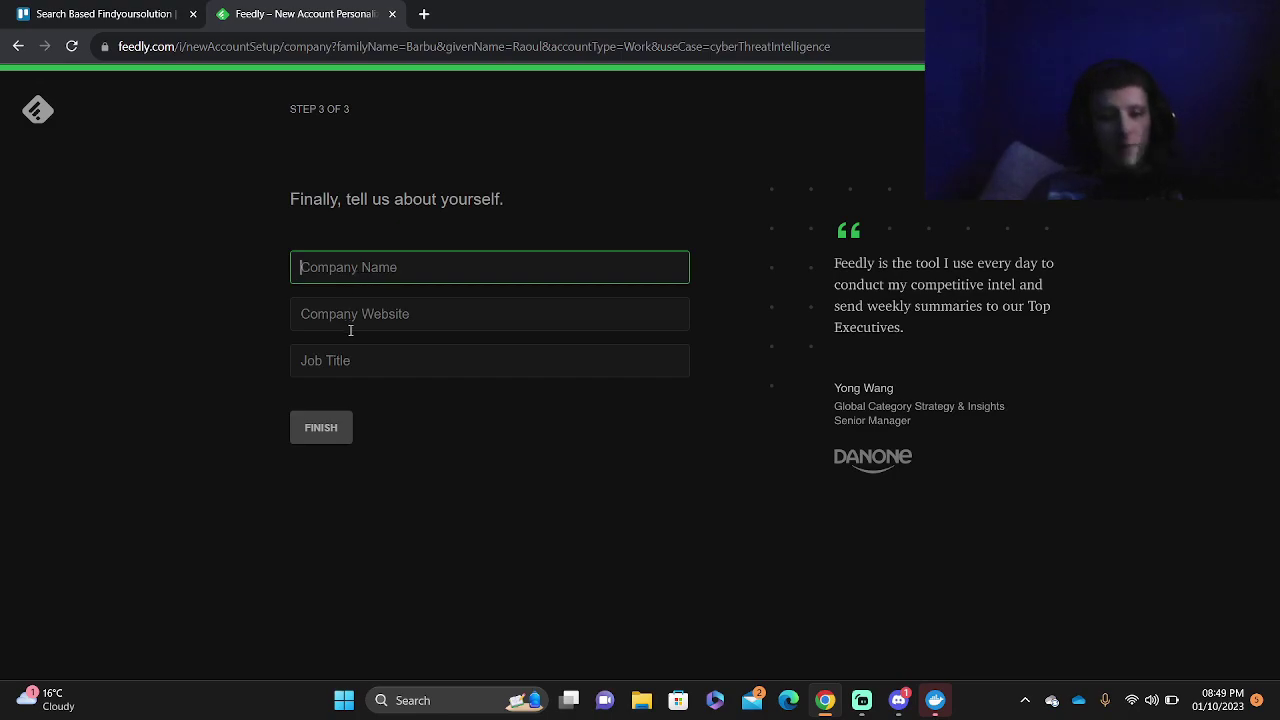
{"action": "left_click", "coordinate": [350, 328]}
{"action": "left_click", "coordinate": [356, 369]}
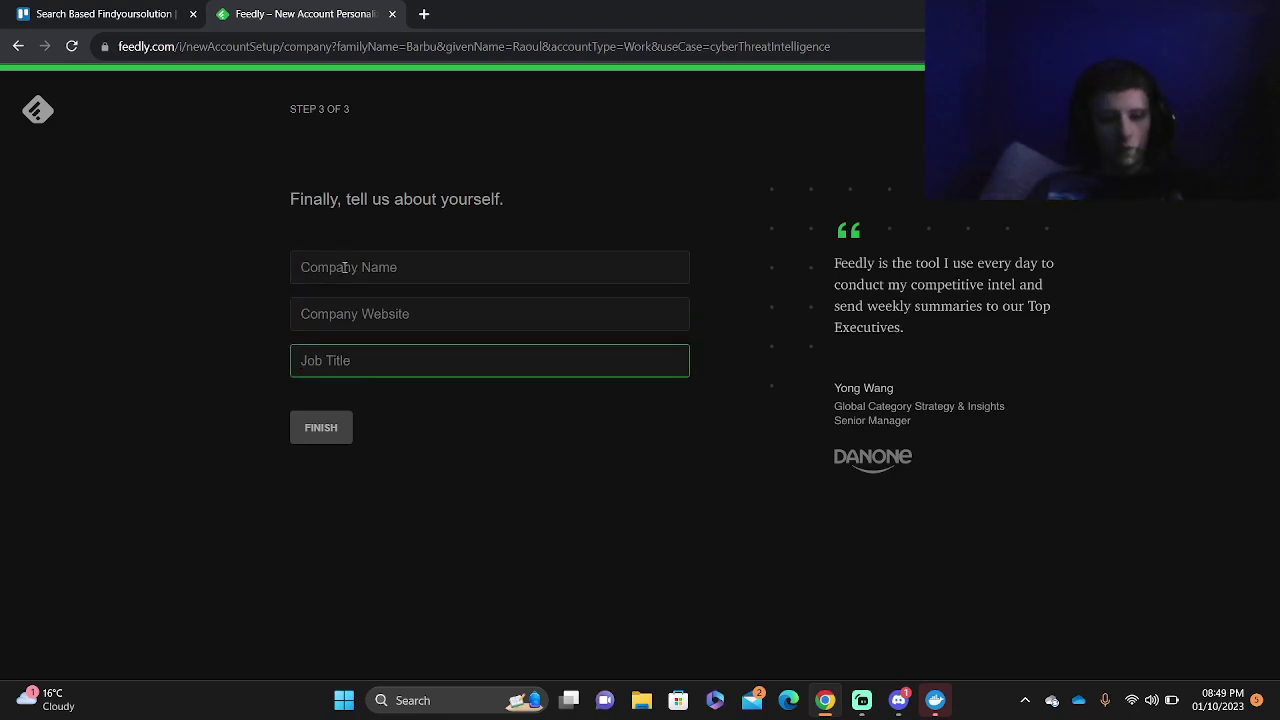
{"action": "left_click", "coordinate": [344, 267]}
{"action": "key", "text": "BackSpace"}
{"action": "key", "text": "BackSpace"}
{"action": "key", "text": "BackSpace"}
{"action": "key", "text": "BackSpace"}
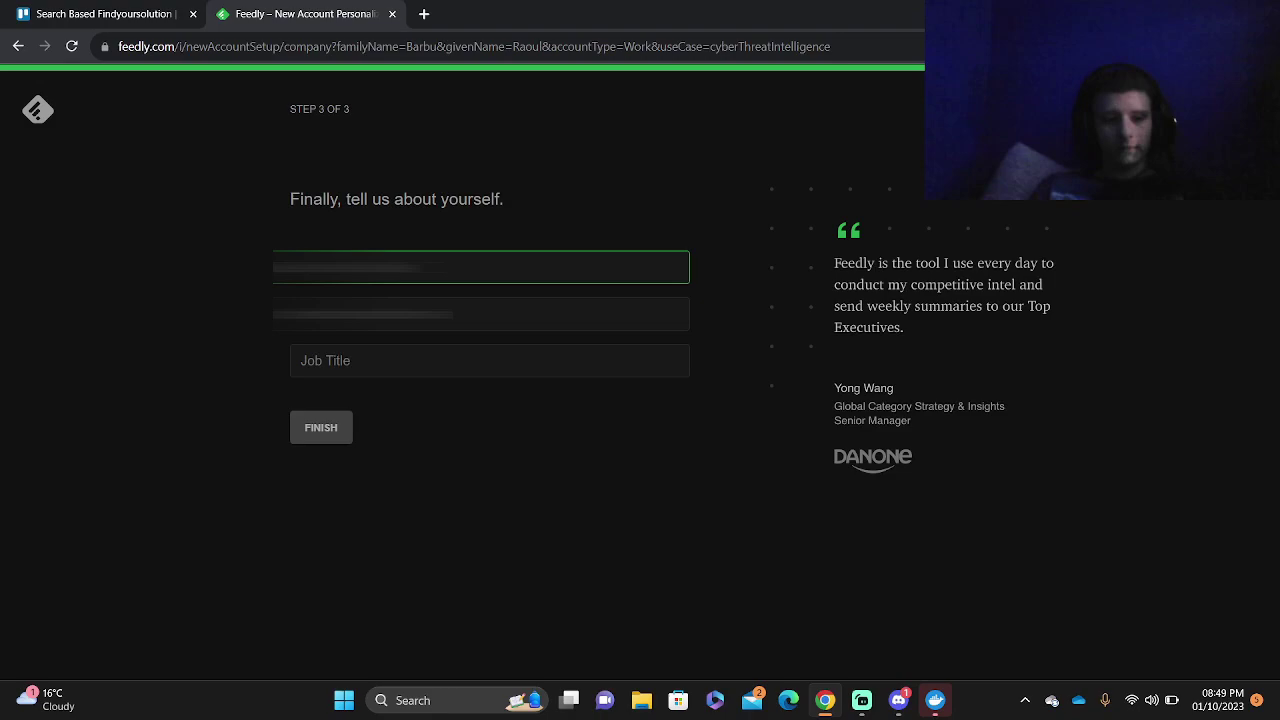
{"action": "key", "text": "Tab"}
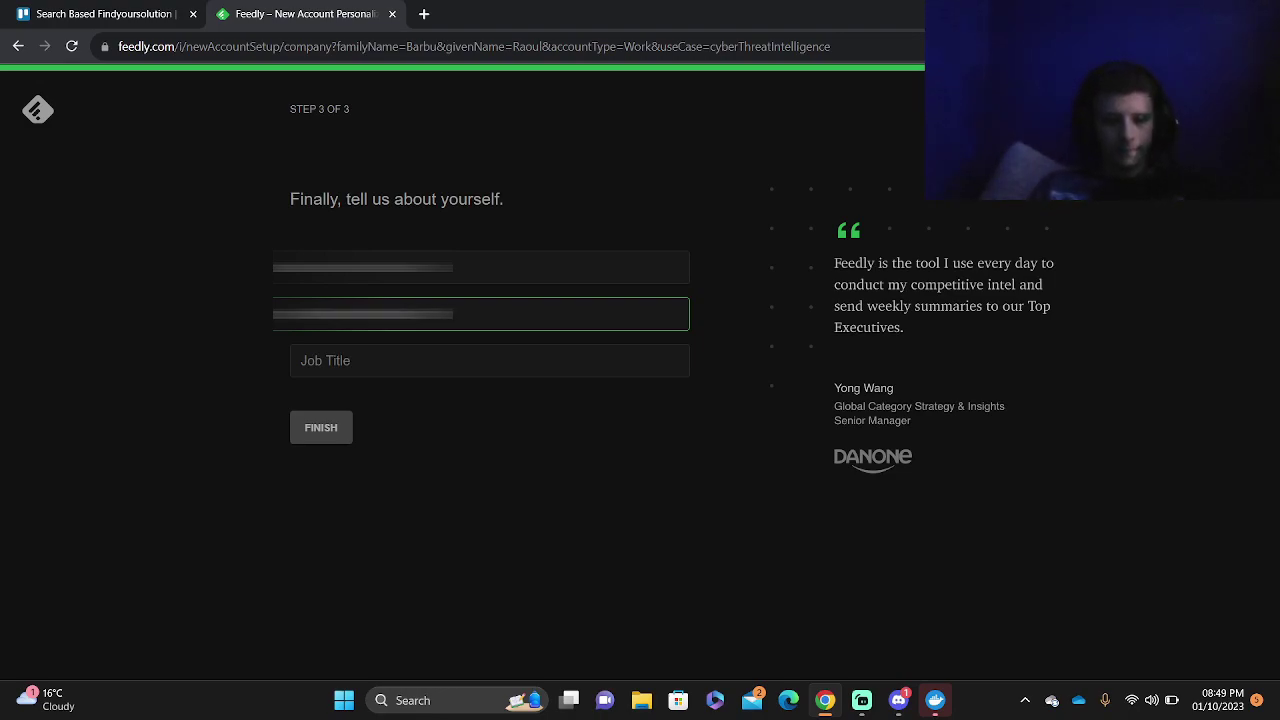
Enter 'freelancer' as the job title and submit the profile to finish setup
{"action": "left_click", "coordinate": [490, 360]}
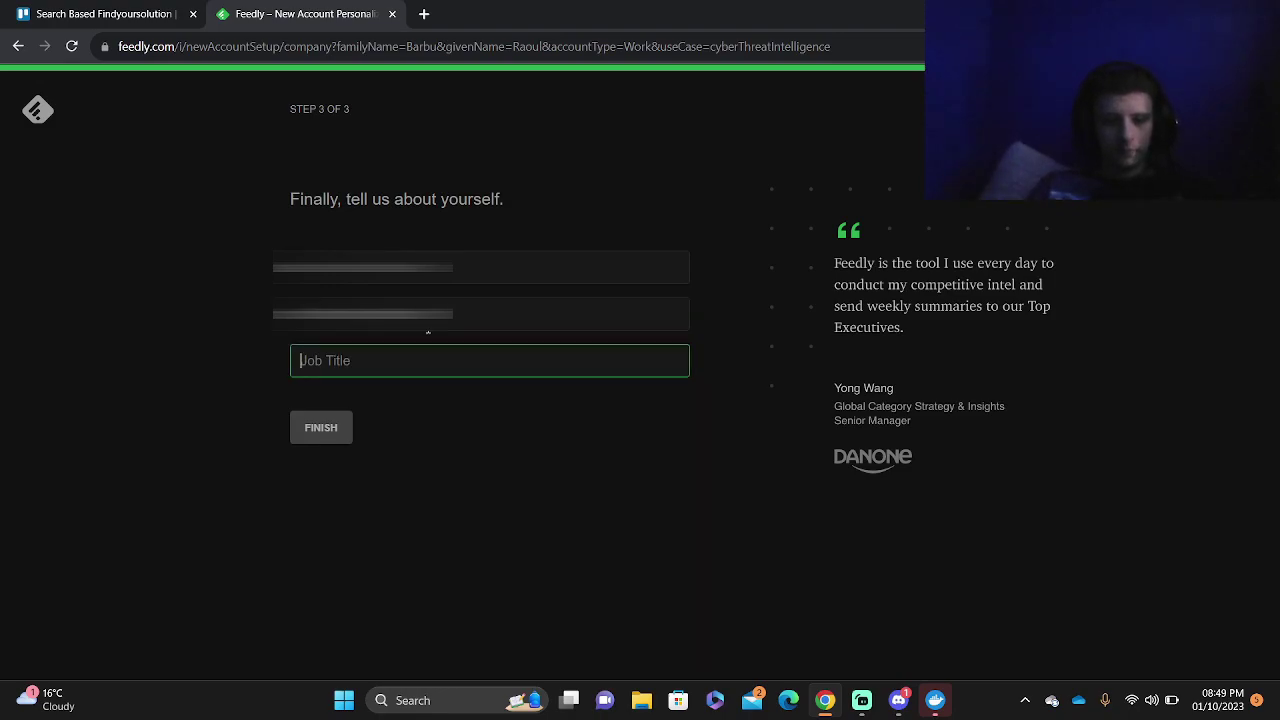
{"action": "left_click", "coordinate": [428, 320]}
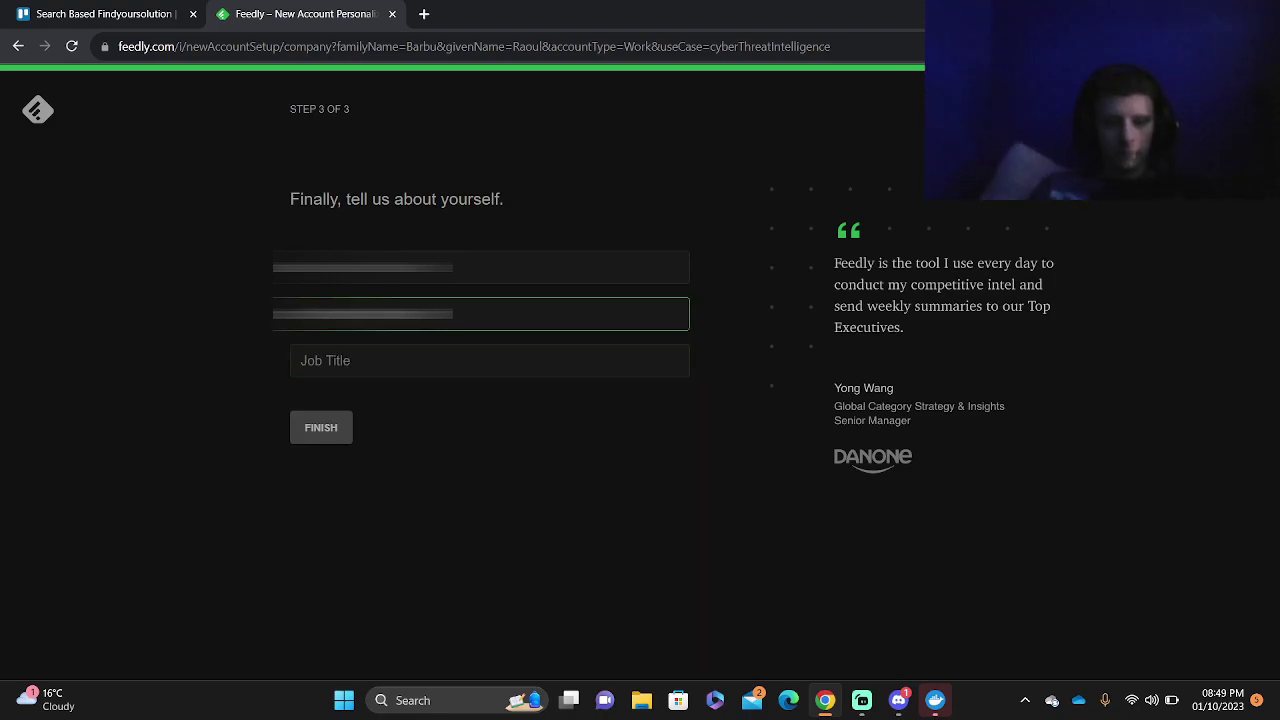
{"action": "left_click", "coordinate": [409, 363]}
{"action": "type", "text": "freelancer"}
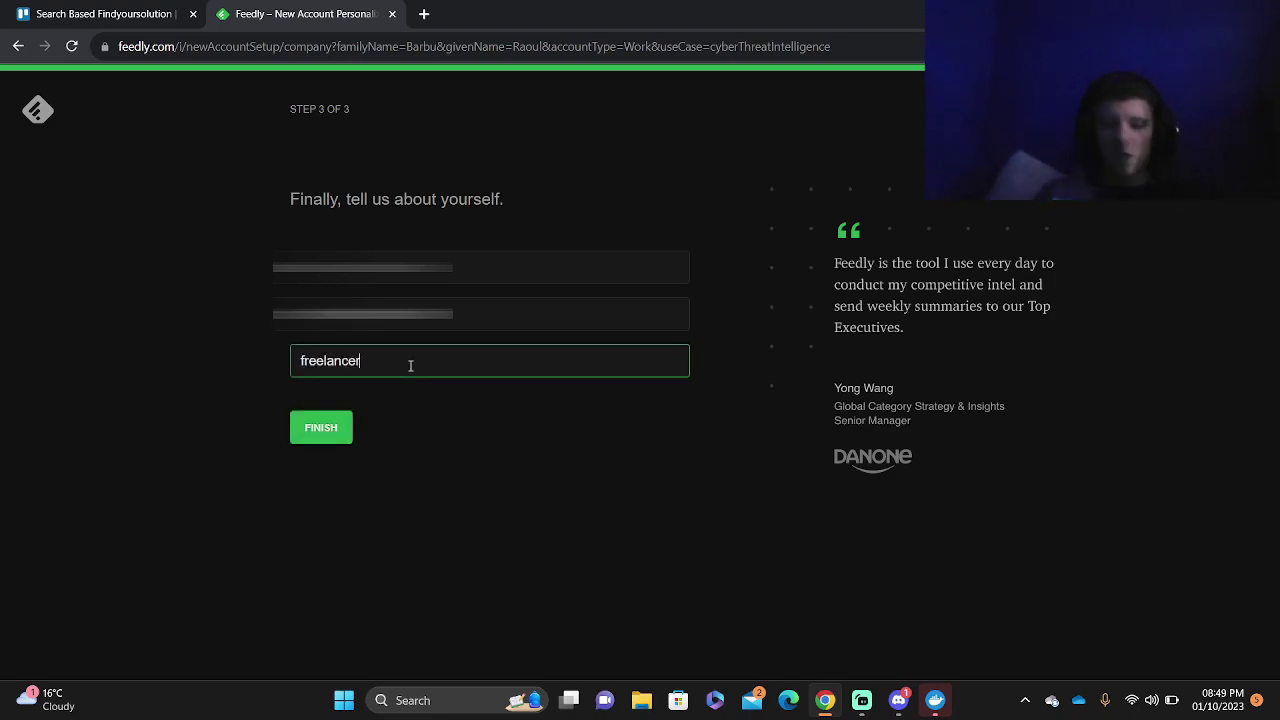
{"action": "left_click", "coordinate": [123, 350]}
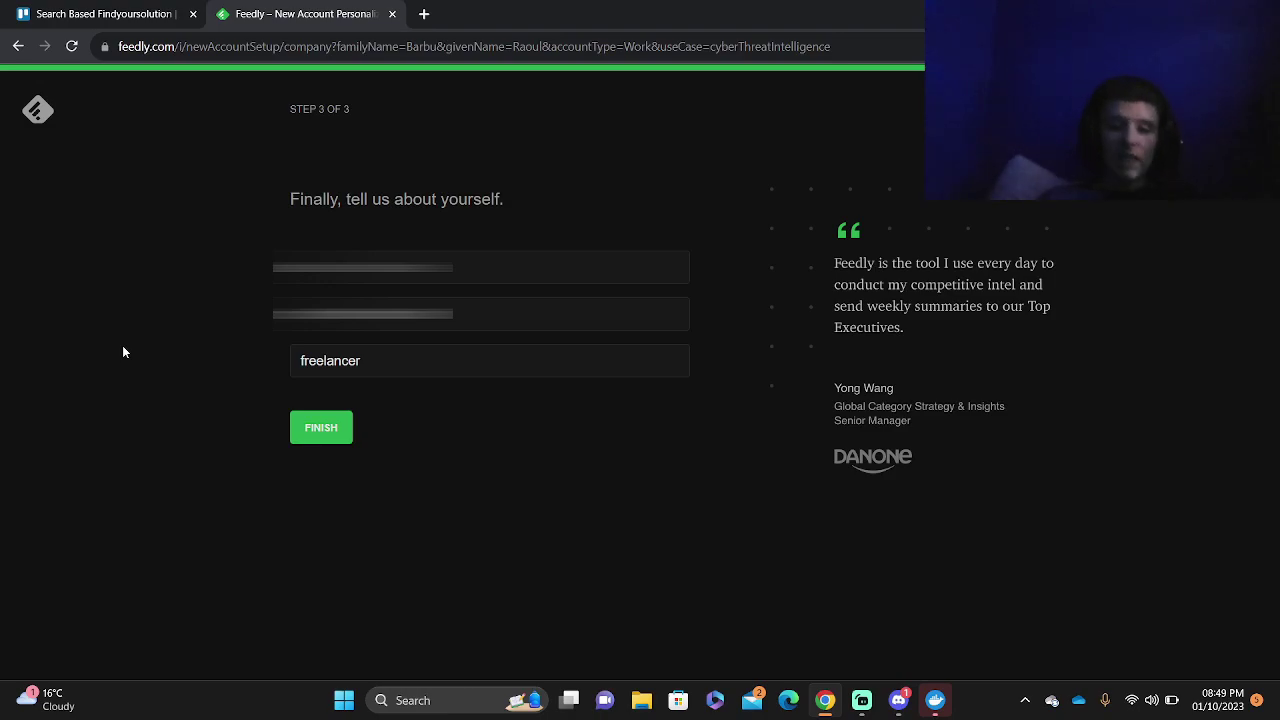
{"action": "left_click", "coordinate": [300, 427]}
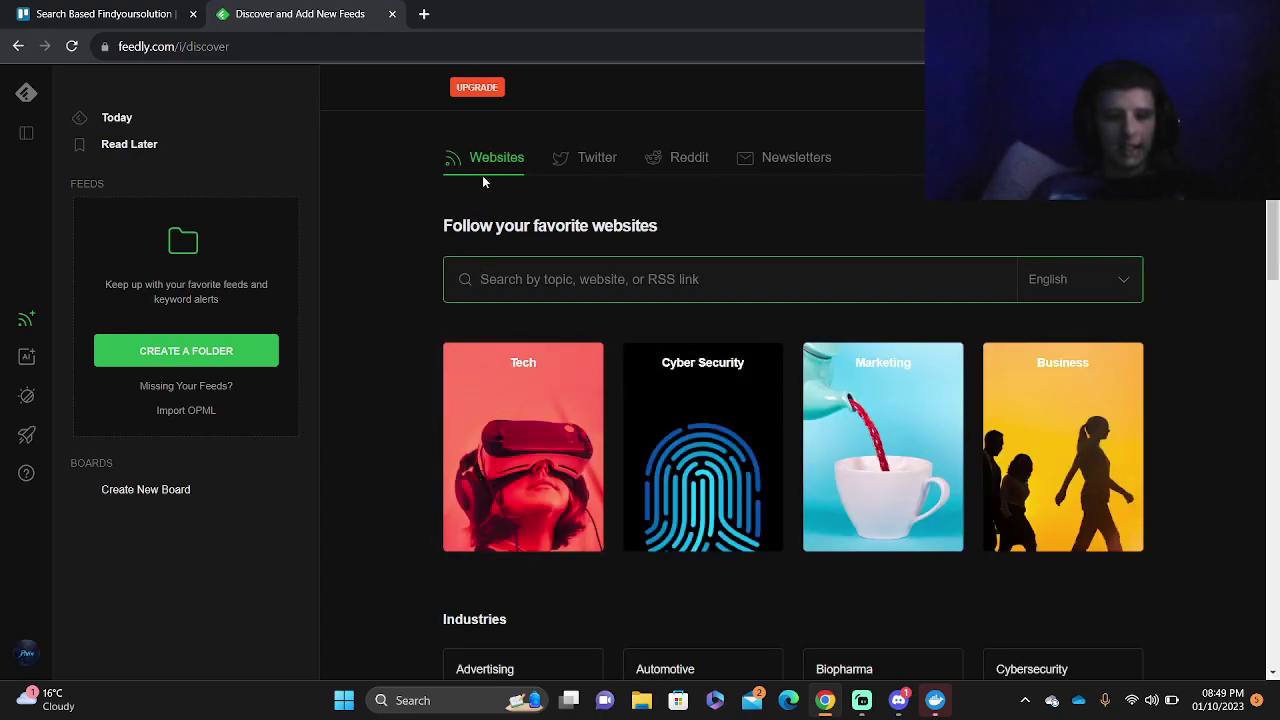
Browse the Twitter, Reddit and Newsletters sections of Discover
{"action": "left_click", "coordinate": [590, 157]}
{"action": "left_click", "coordinate": [689, 157]}
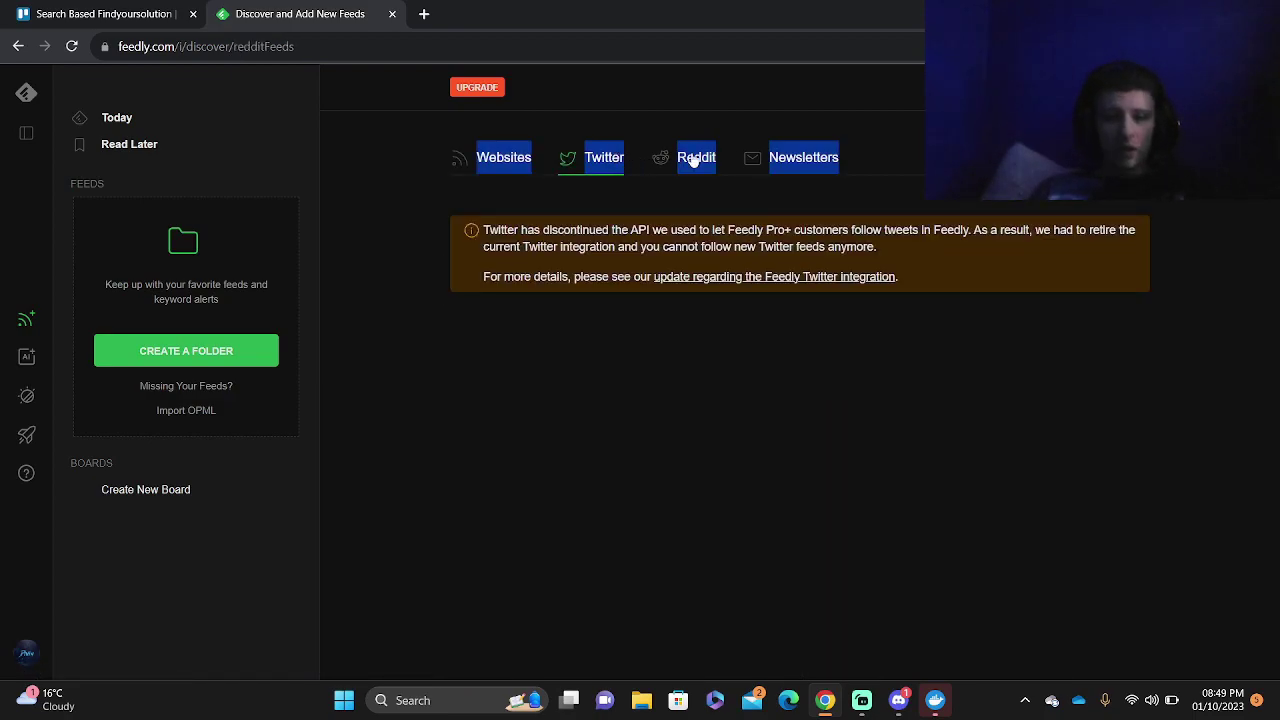
{"action": "left_click", "coordinate": [785, 158]}
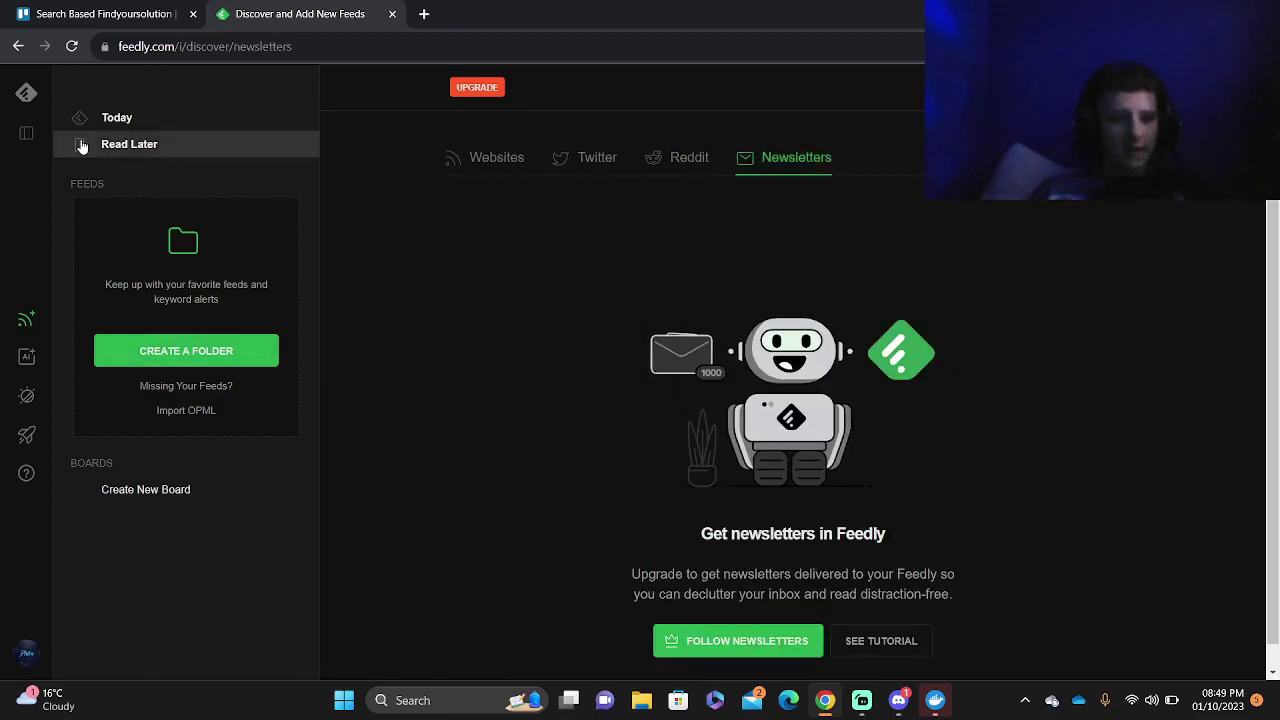
Visit the Today page, then start a new board and cancel it
{"action": "left_click", "coordinate": [113, 120]}
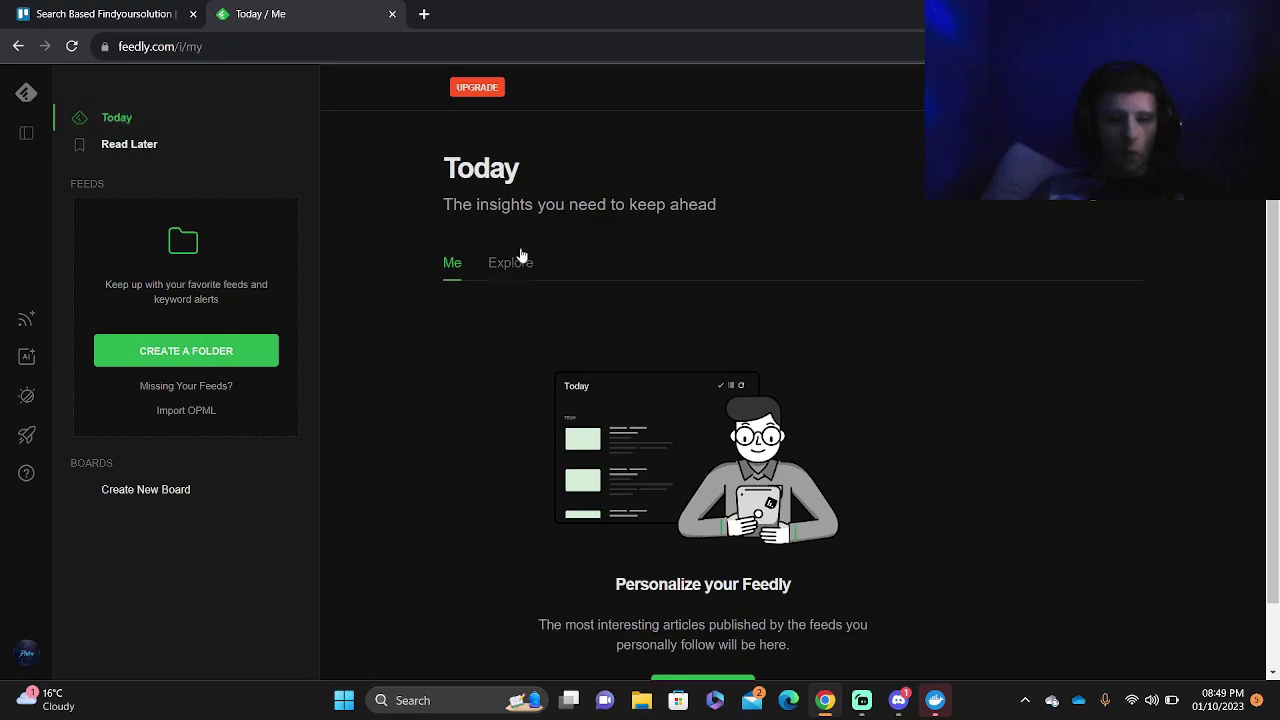
{"action": "scroll", "coordinate": [520, 256], "scroll_direction": "down", "scroll_amount": 2}
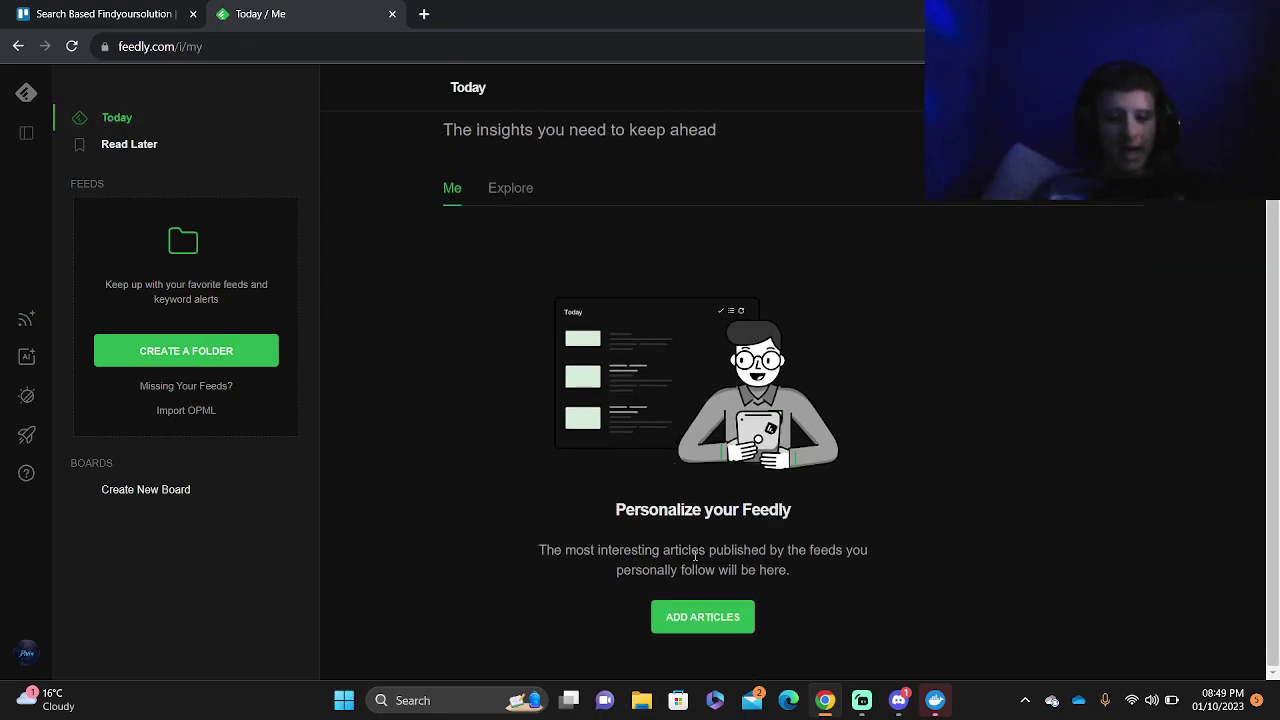
{"action": "left_click", "coordinate": [708, 632]}
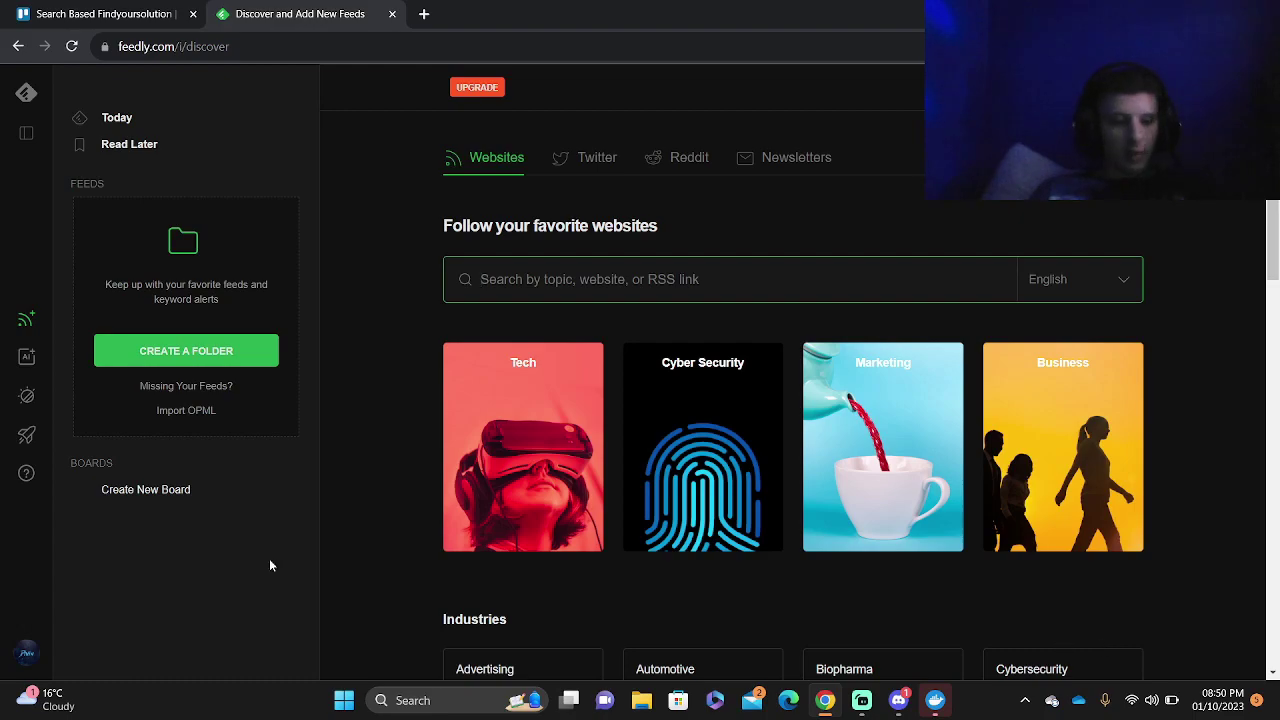
{"action": "left_click", "coordinate": [153, 494]}
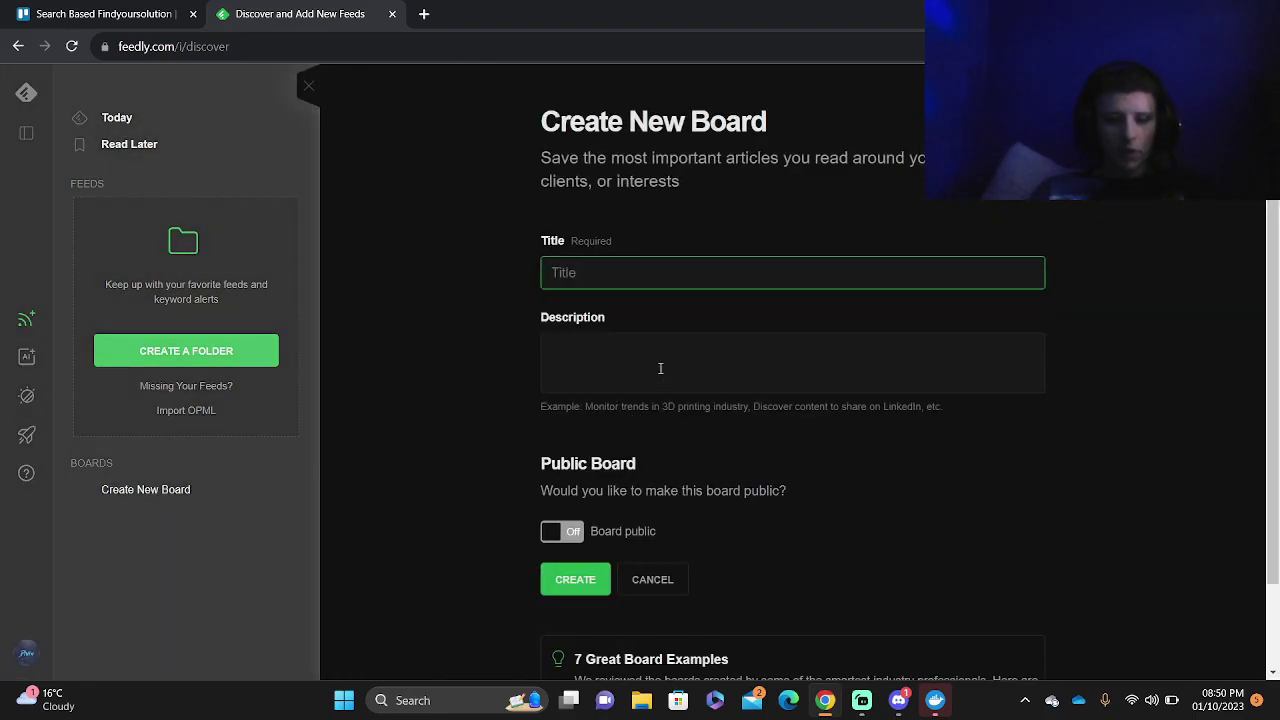
{"action": "left_click", "coordinate": [633, 585]}
Go to the AI Feeds page and switch the interface to the Dark theme
{"action": "left_click", "coordinate": [20, 350]}
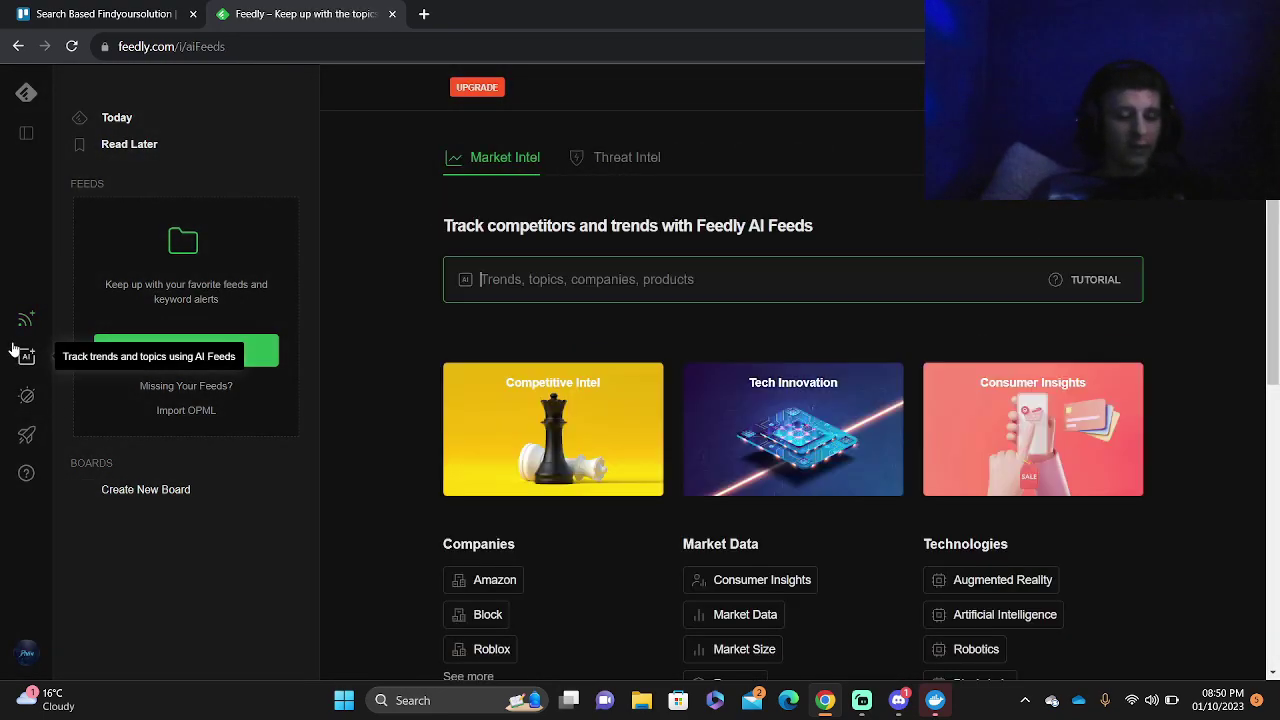
{"action": "left_click", "coordinate": [27, 396]}
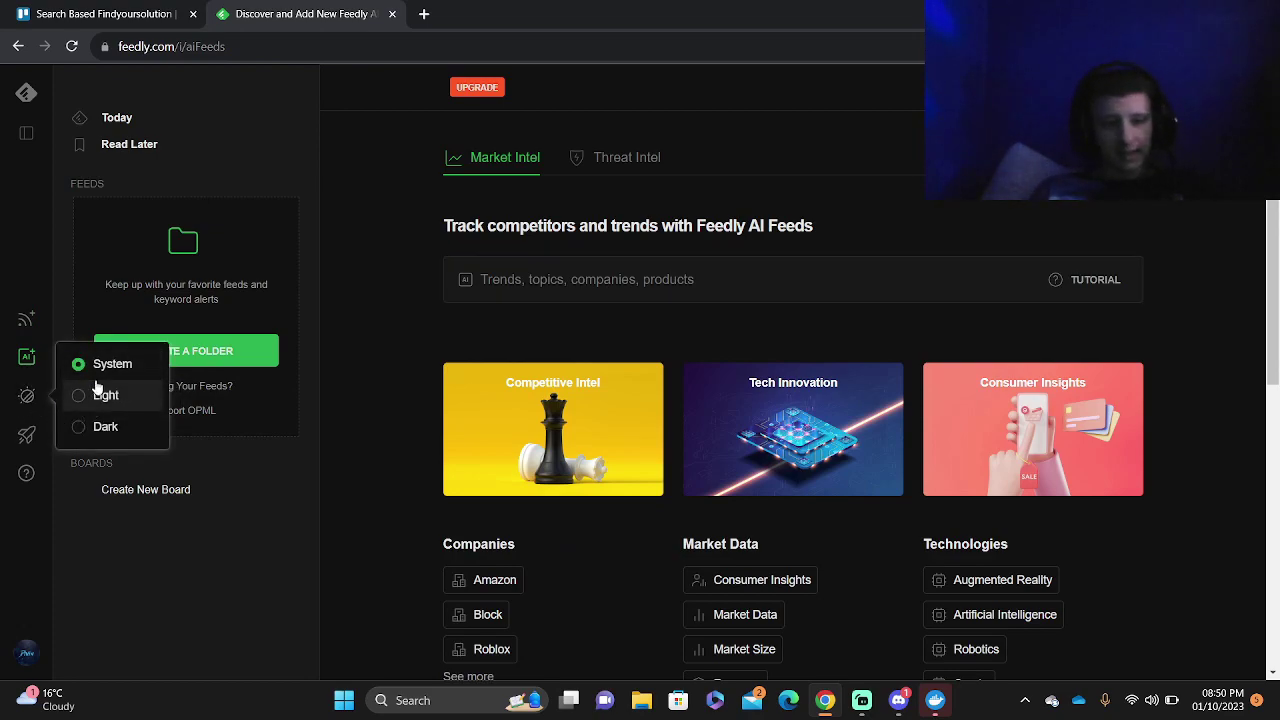
{"action": "left_click", "coordinate": [95, 427]}
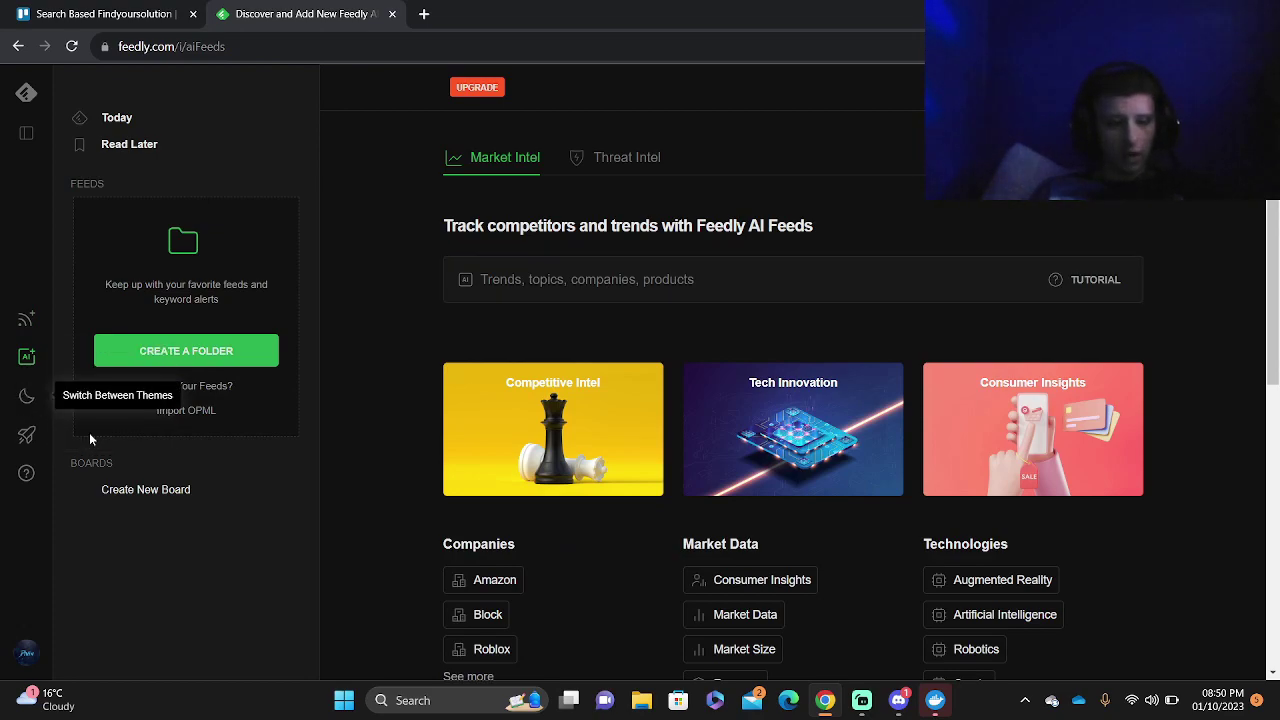
Open the New features page from the rocket icon and scroll through the Feedly product updates
{"action": "left_click", "coordinate": [24, 434]}
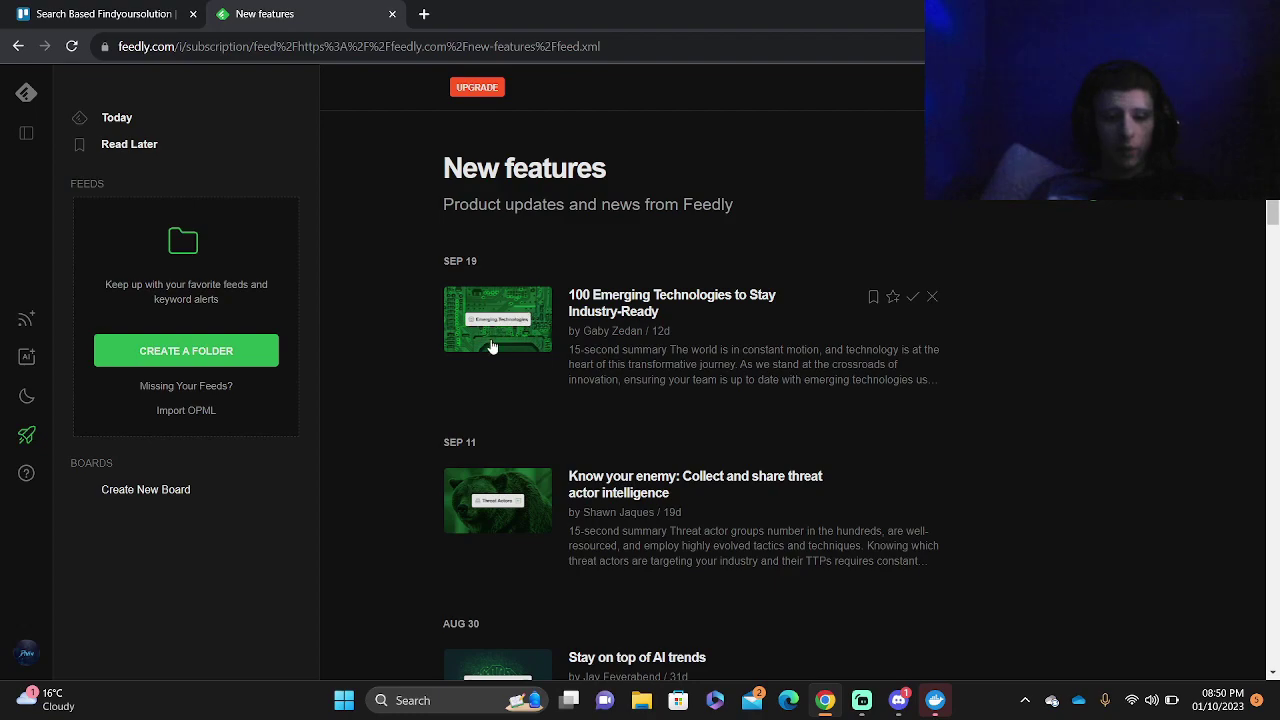
{"action": "scroll", "coordinate": [620, 363], "scroll_direction": "down", "scroll_amount": 4}
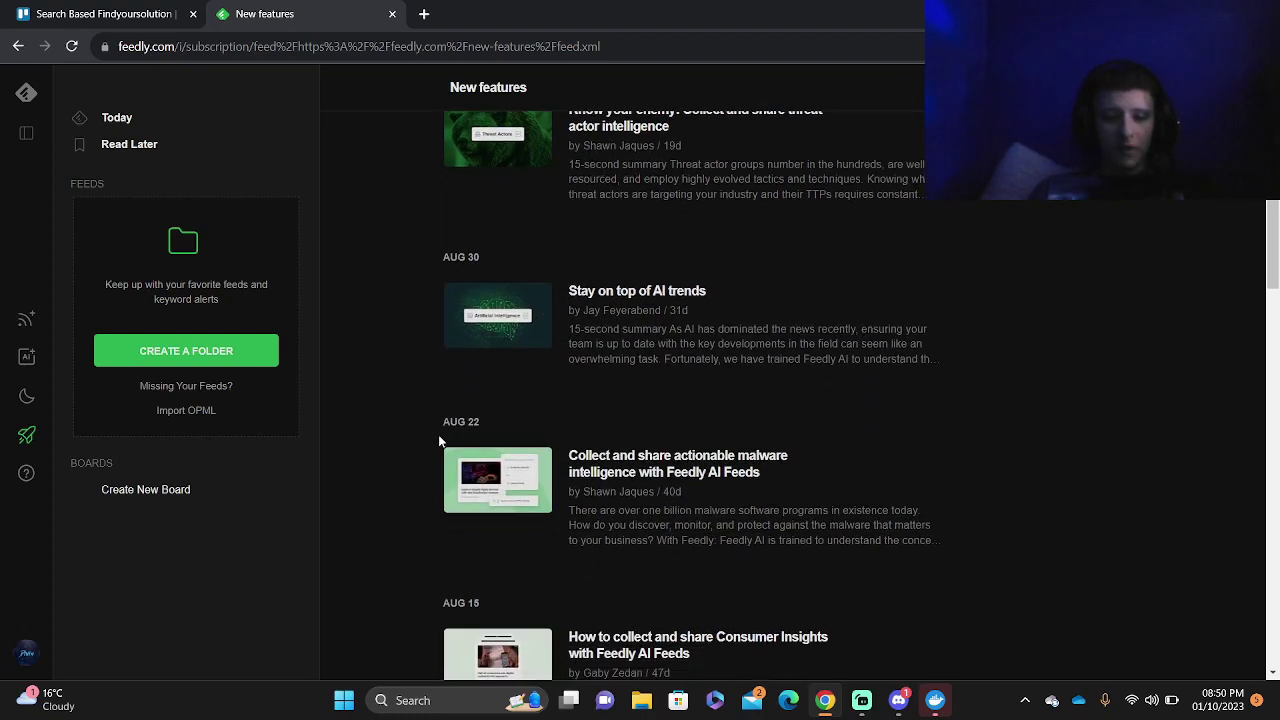
{"action": "scroll", "coordinate": [438, 440], "scroll_direction": "down", "scroll_amount": 3}
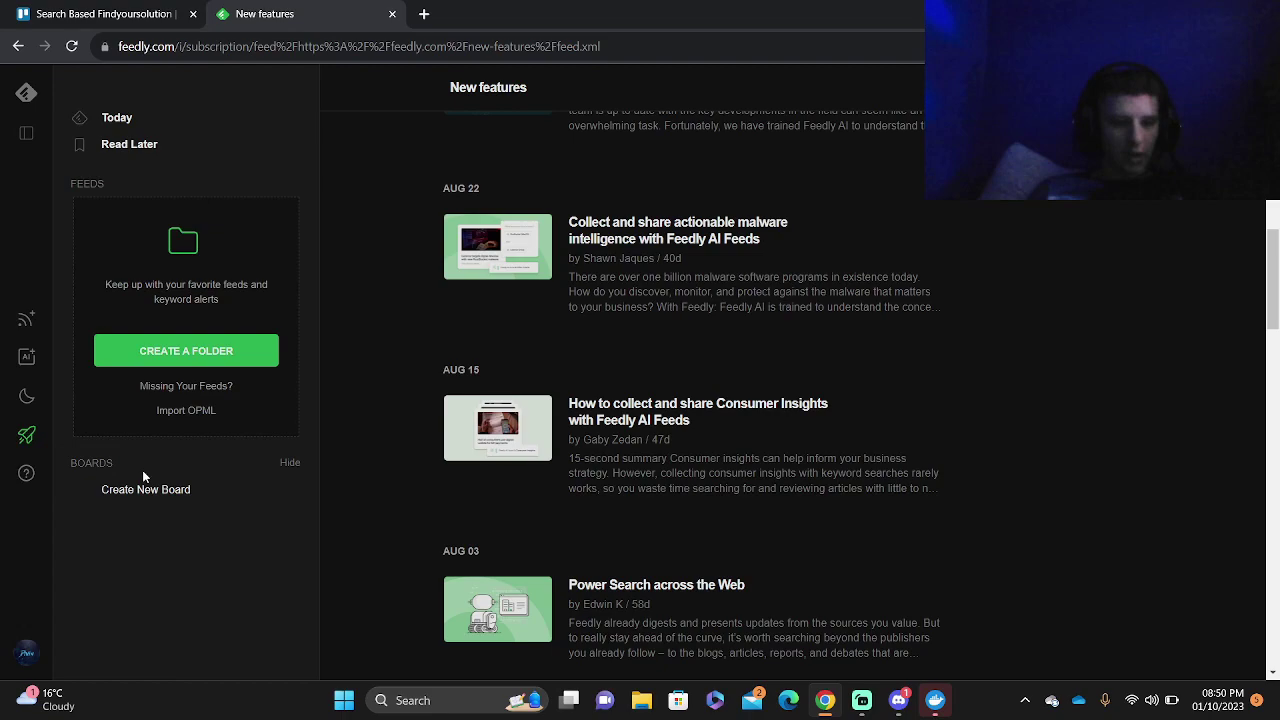
Create a folder named 'Search Based' and preview an AI Feed tracking the Amazon topic
{"action": "left_click", "coordinate": [180, 360]}
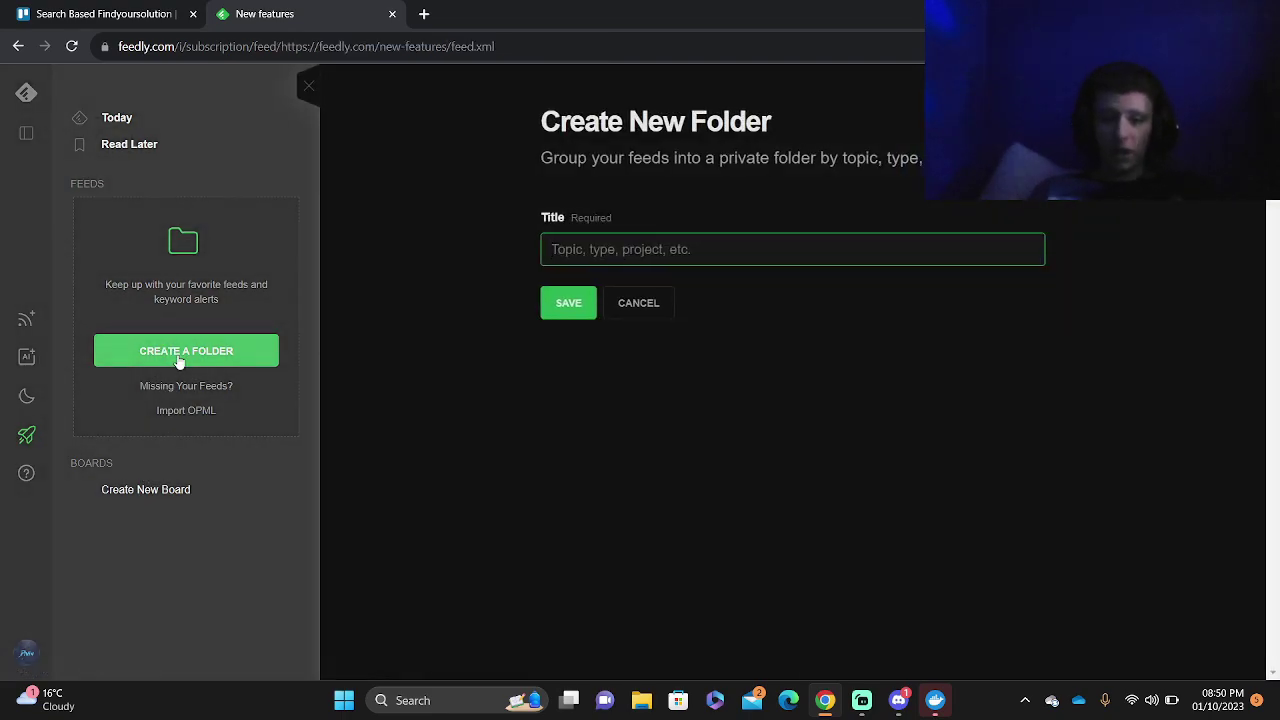
{"action": "type", "text": "Se"}
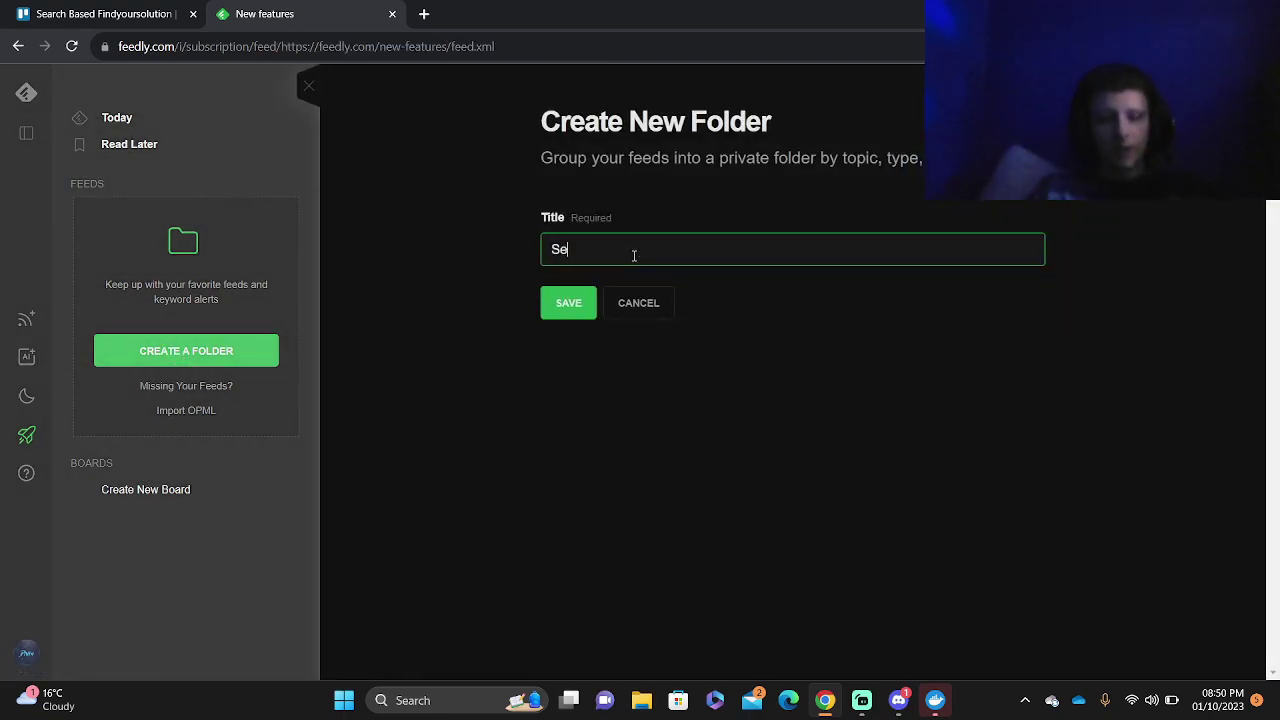
{"action": "type", "text": "arch Based"}
{"action": "key", "text": "Return"}
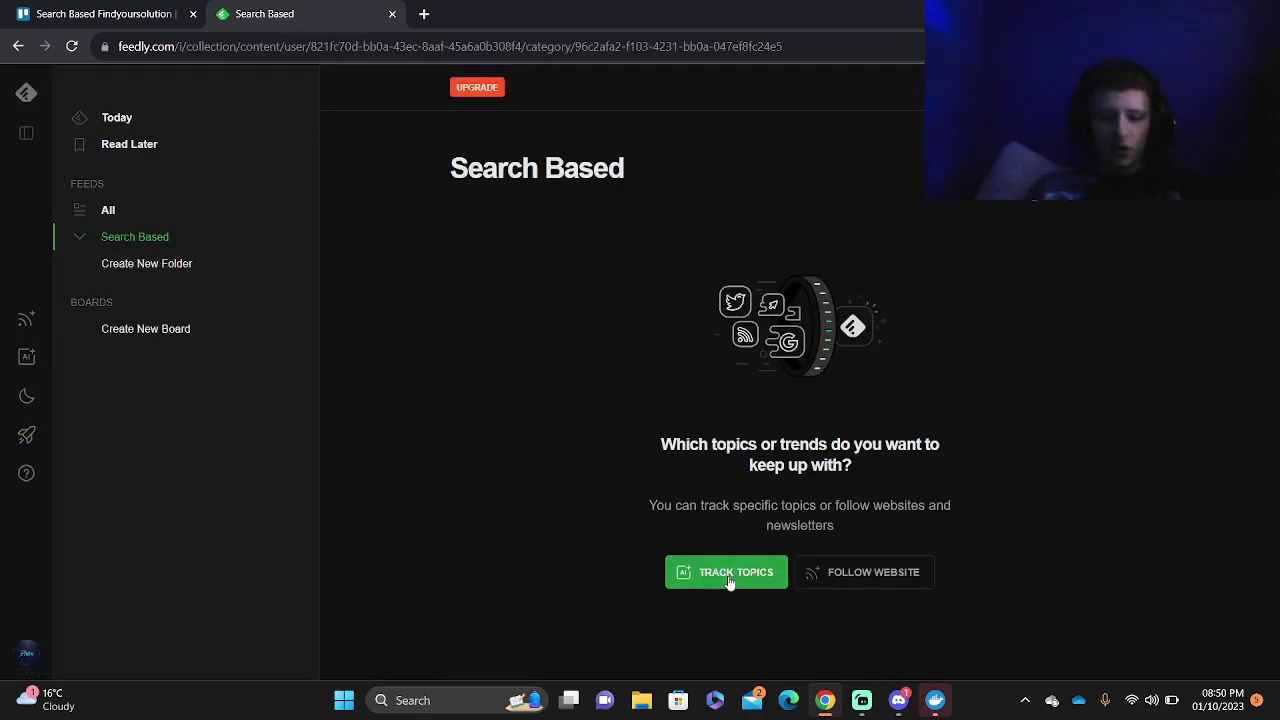
{"action": "left_click", "coordinate": [731, 574]}
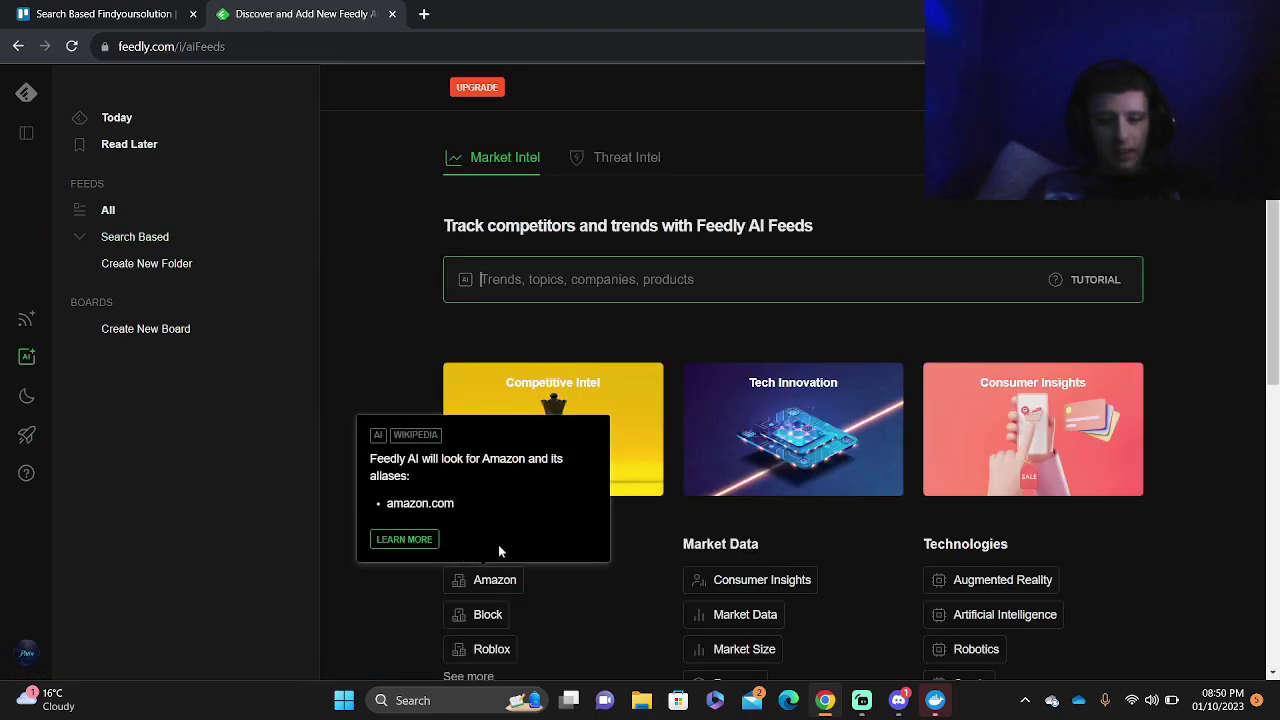
{"action": "left_click", "coordinate": [508, 588]}
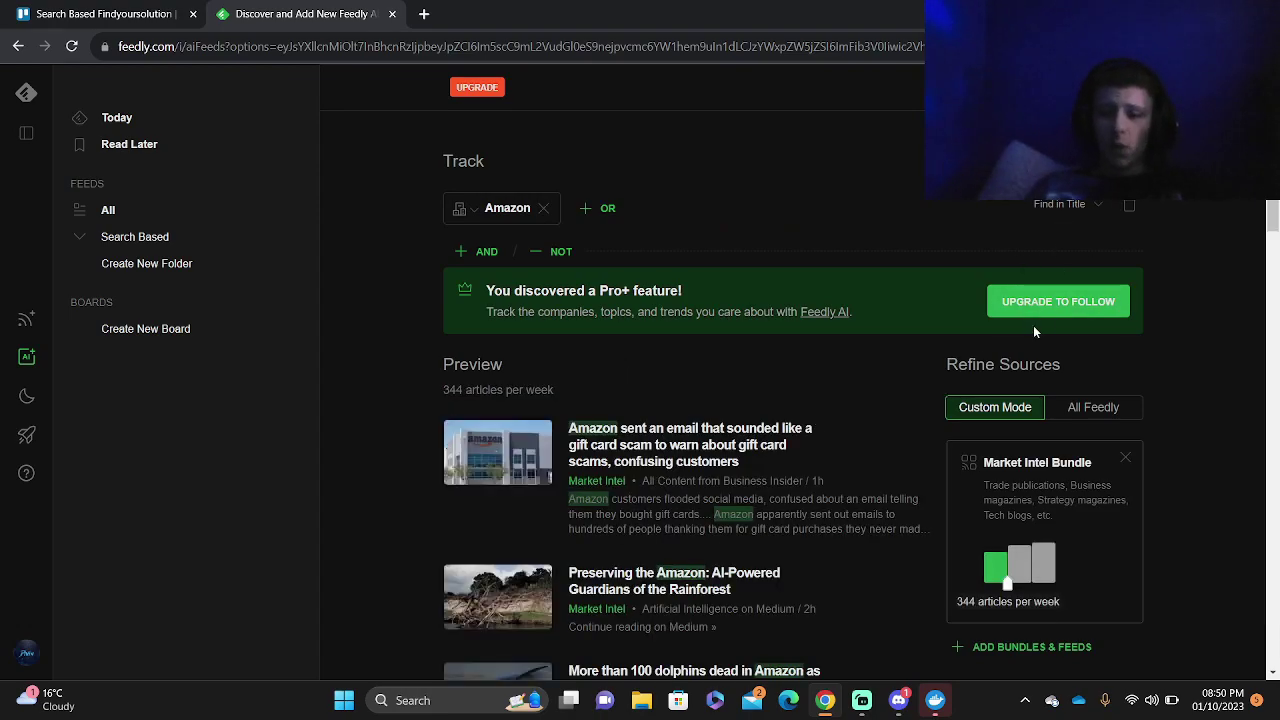
Review the Pro, Pro+ and Enterprise upgrade plans, then return to the Today page
{"action": "left_click", "coordinate": [1048, 300]}
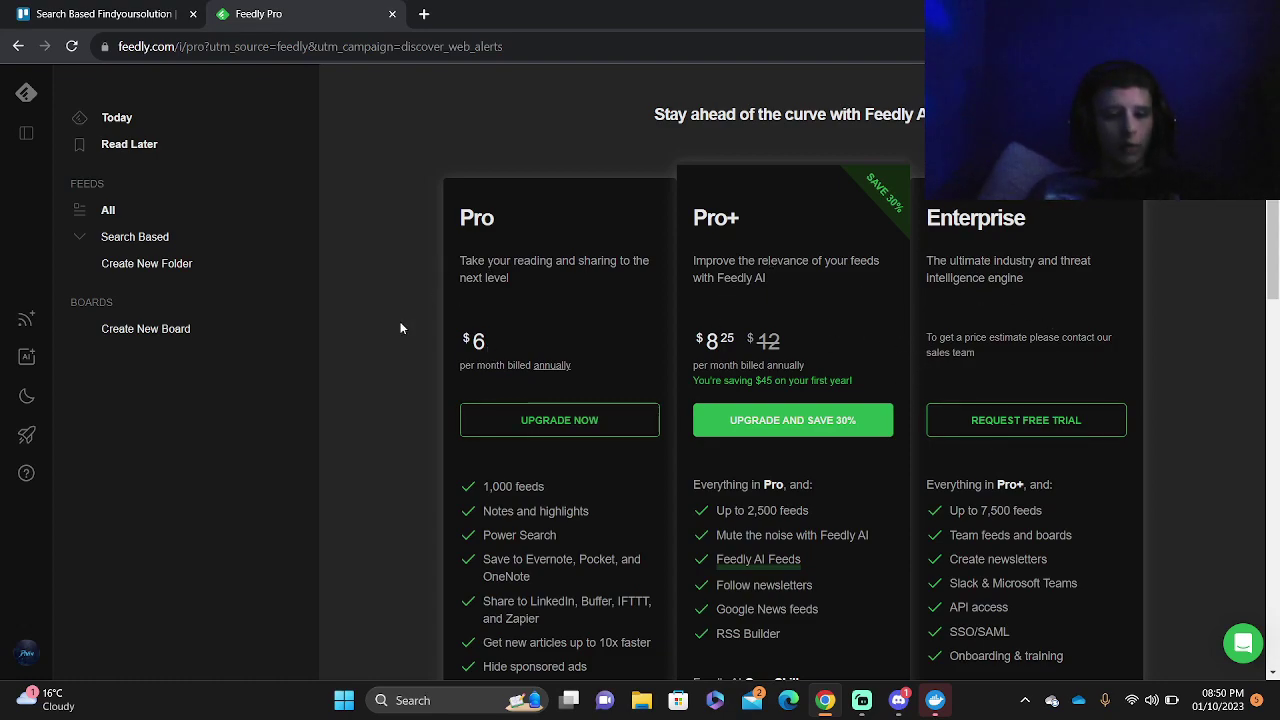
{"action": "scroll", "coordinate": [400, 325], "scroll_direction": "down", "scroll_amount": 1}
{"action": "scroll", "coordinate": [400, 328], "scroll_direction": "down", "scroll_amount": 3}
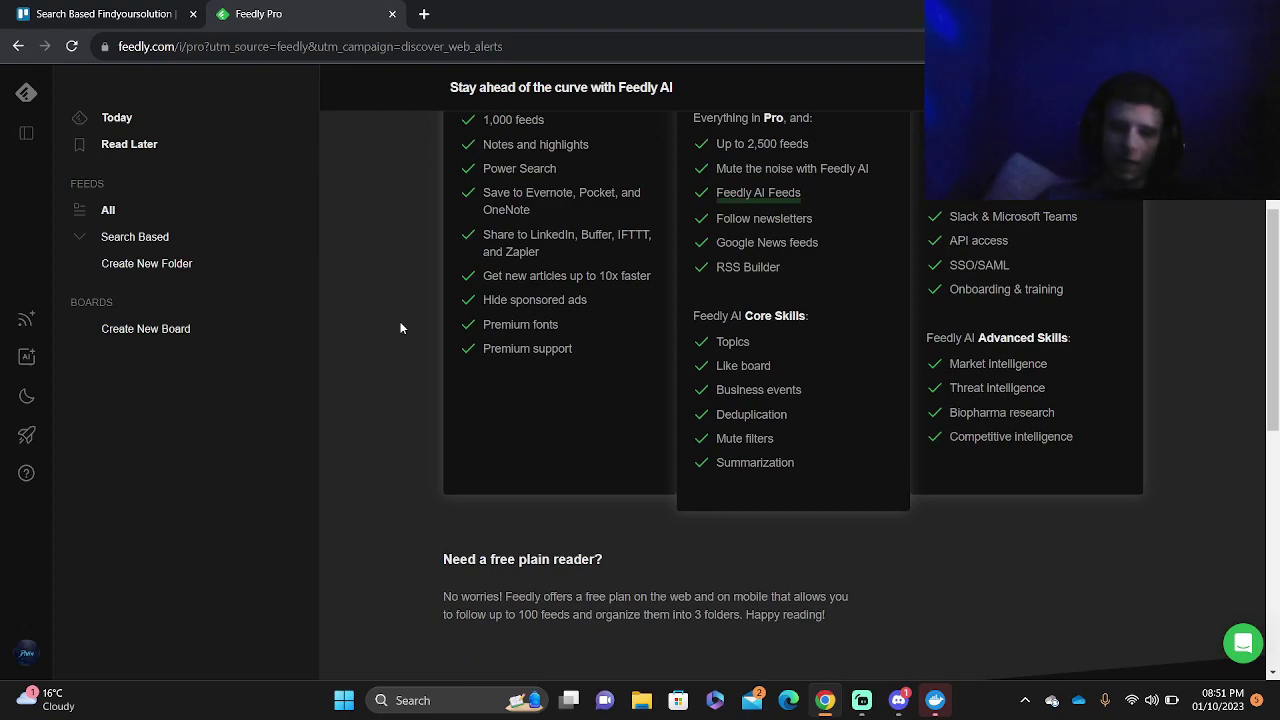
{"action": "scroll", "coordinate": [400, 328], "scroll_direction": "up", "scroll_amount": 4}
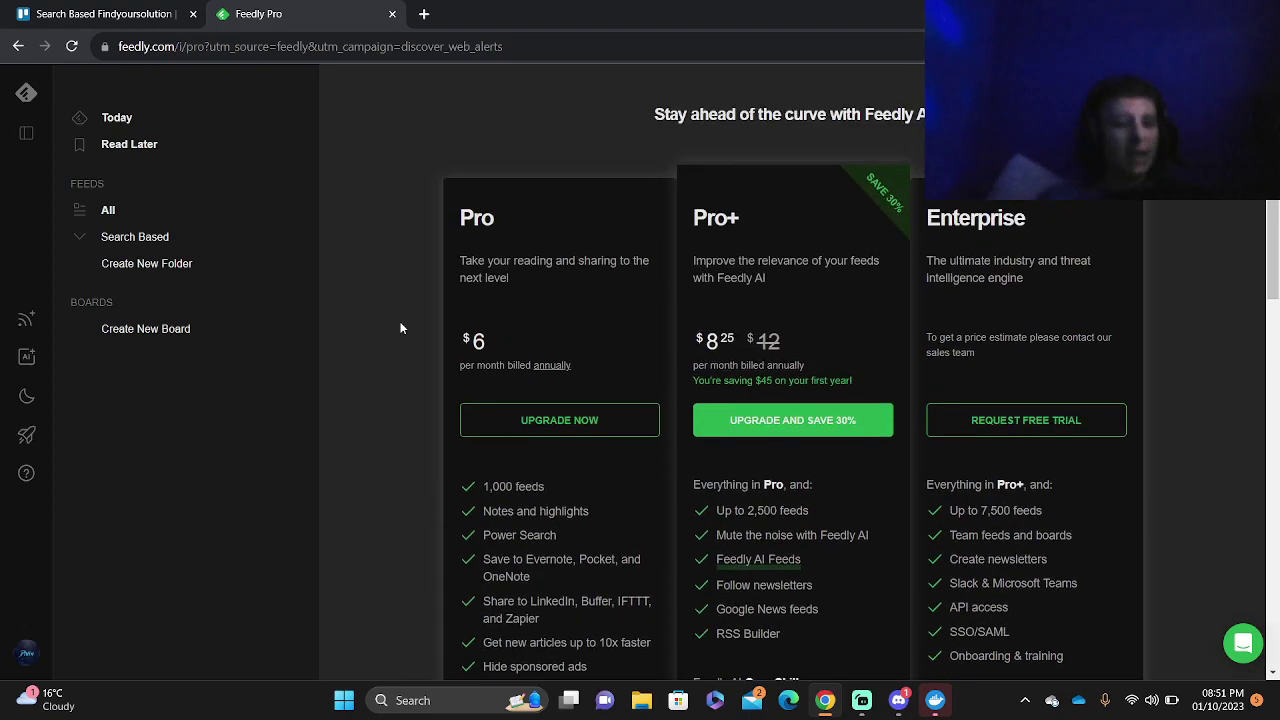
{"action": "scroll", "coordinate": [400, 328], "scroll_direction": "down", "scroll_amount": 1}
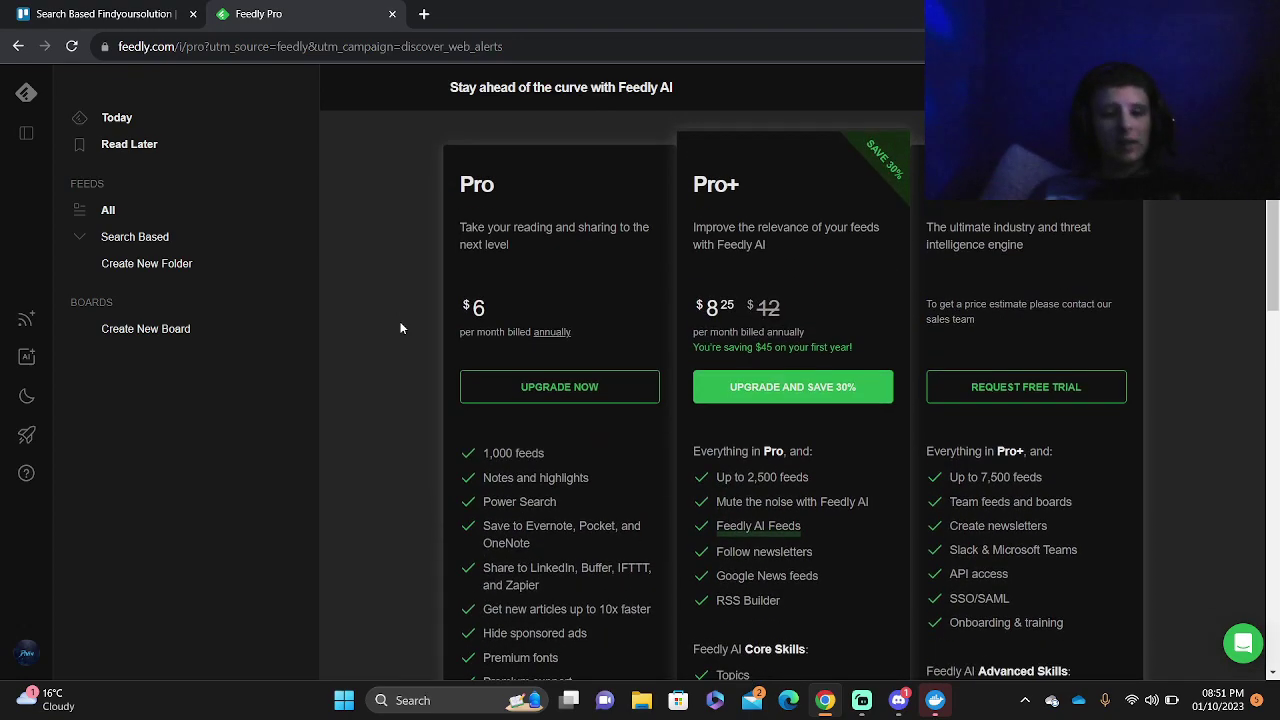
{"action": "left_click", "coordinate": [22, 96]}
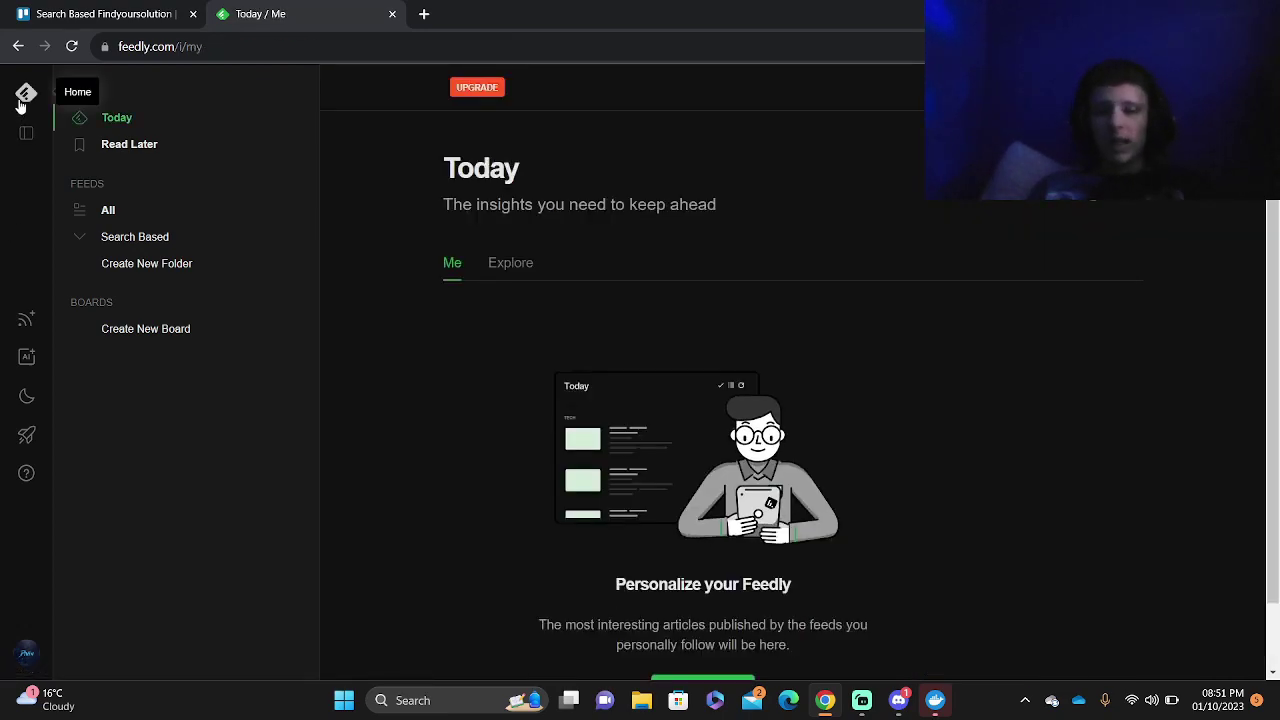